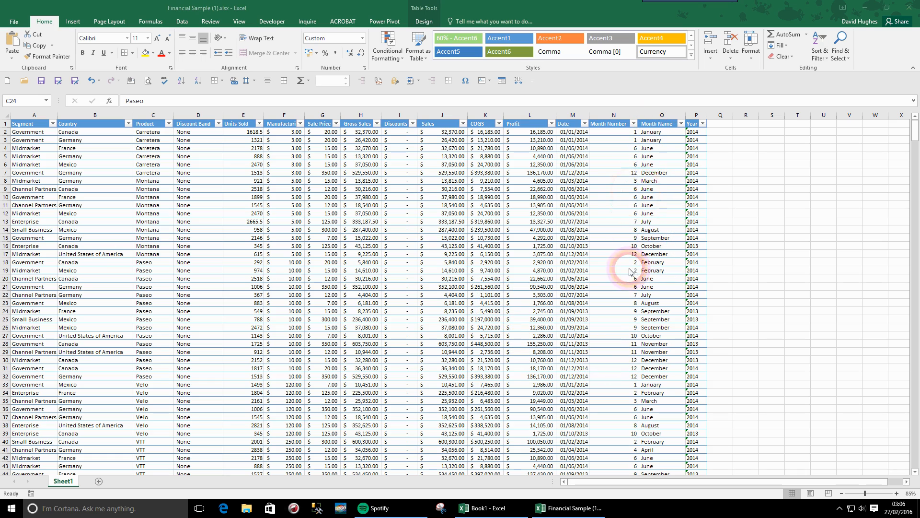
Look through the financial sample table on Sheet1, examining its columns and how the monthly records run down the rows
{"action": "scroll", "coordinate": [657, 389], "scroll_direction": "down", "scroll_amount": 4}
{"action": "scroll", "coordinate": [670, 355], "scroll_direction": "down", "scroll_amount": 16}
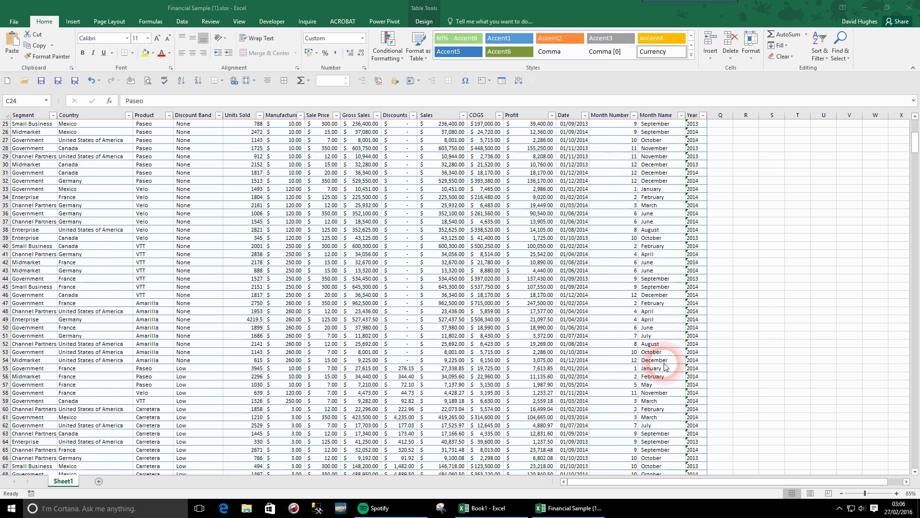
{"action": "scroll", "coordinate": [657, 261], "scroll_direction": "down", "scroll_amount": 13}
{"action": "scroll", "coordinate": [647, 446], "scroll_direction": "down", "scroll_amount": 13}
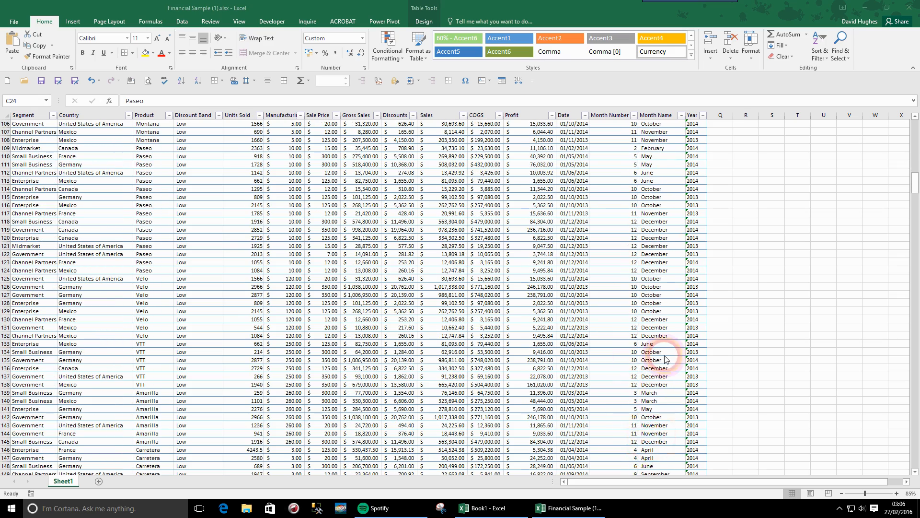
{"action": "scroll", "coordinate": [660, 362], "scroll_direction": "up", "scroll_amount": 18}
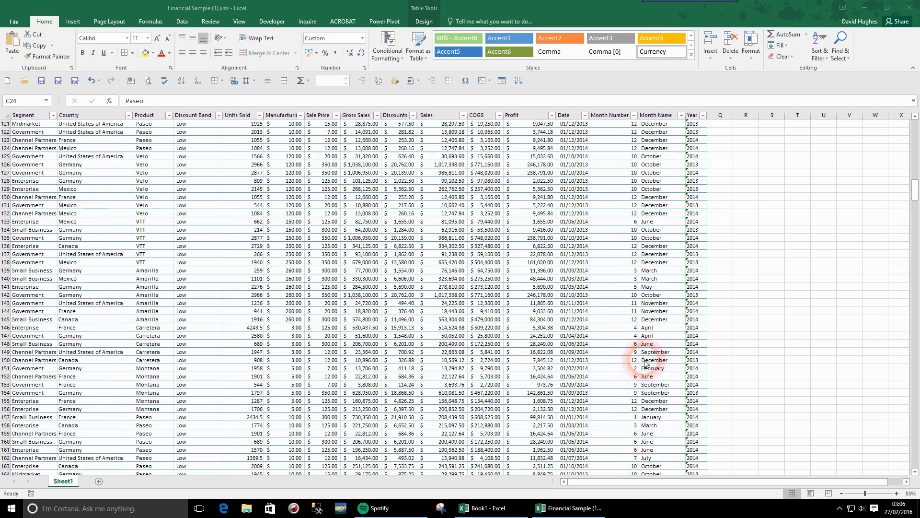
{"action": "scroll", "coordinate": [643, 363], "scroll_direction": "up", "scroll_amount": 20}
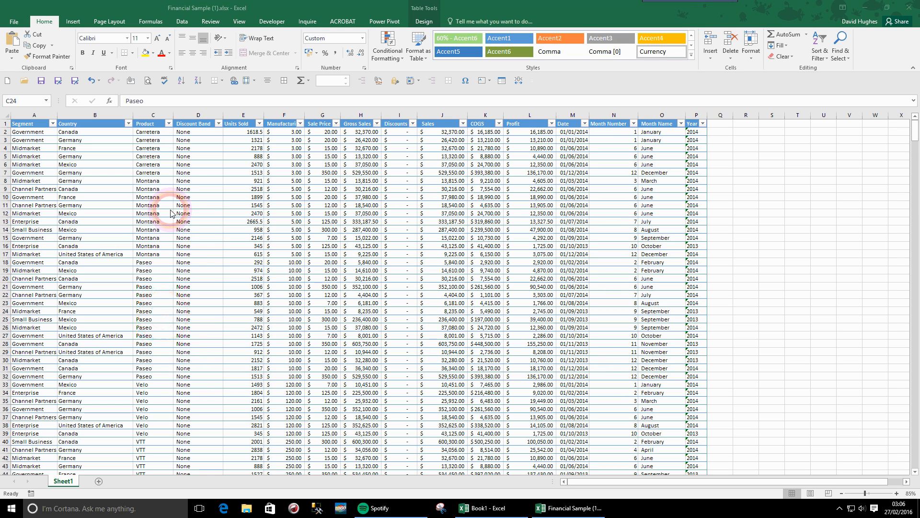
{"action": "scroll", "coordinate": [150, 230], "scroll_direction": "down", "scroll_amount": 1}
{"action": "scroll", "coordinate": [157, 224], "scroll_direction": "up", "scroll_amount": 1}
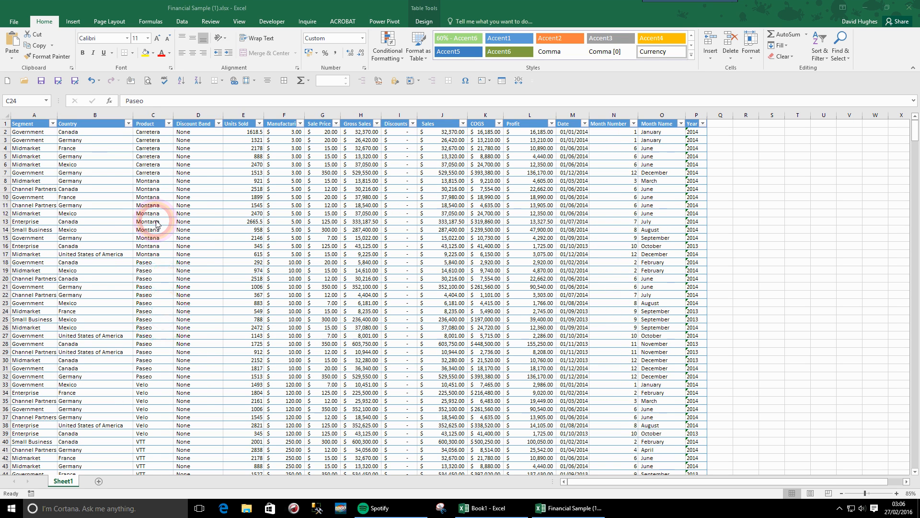
{"action": "scroll", "coordinate": [159, 368], "scroll_direction": "down", "scroll_amount": 4}
{"action": "scroll", "coordinate": [159, 368], "scroll_direction": "down", "scroll_amount": 13}
{"action": "scroll", "coordinate": [156, 367], "scroll_direction": "up", "scroll_amount": 17}
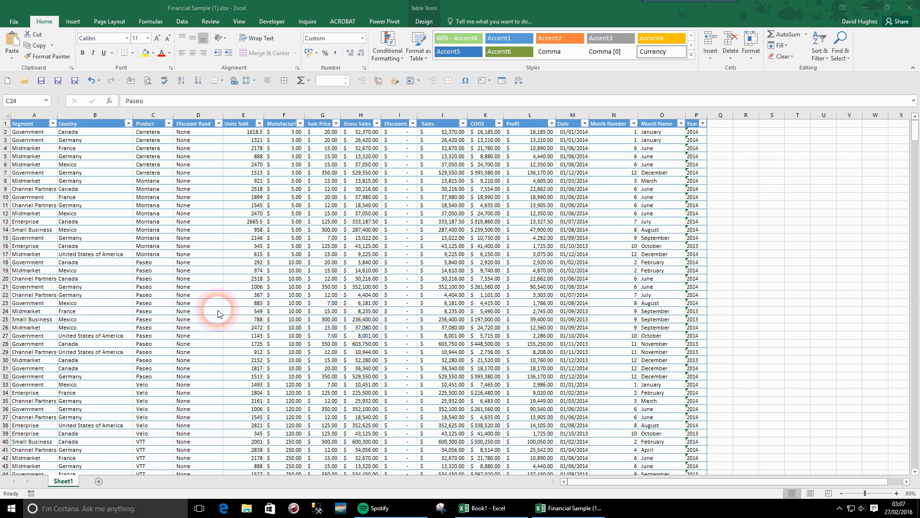
{"action": "left_click", "coordinate": [68, 315]}
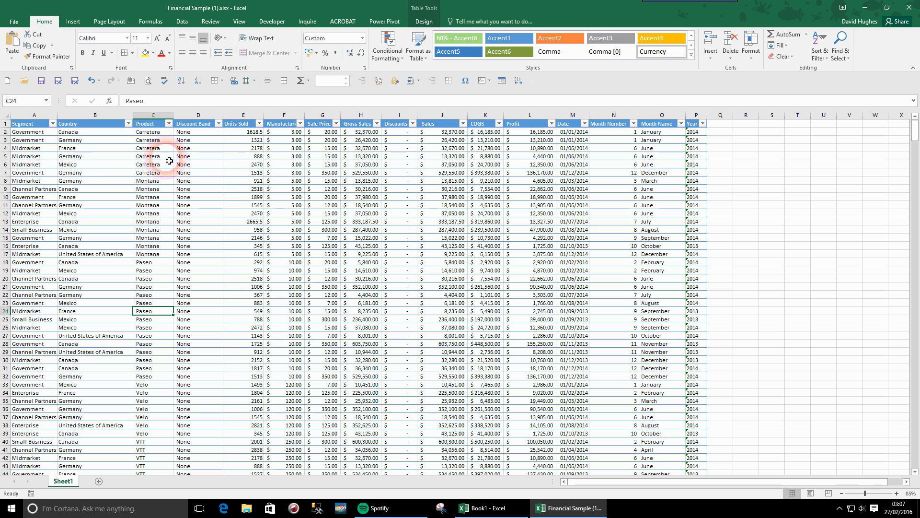
{"action": "left_click", "coordinate": [64, 174]}
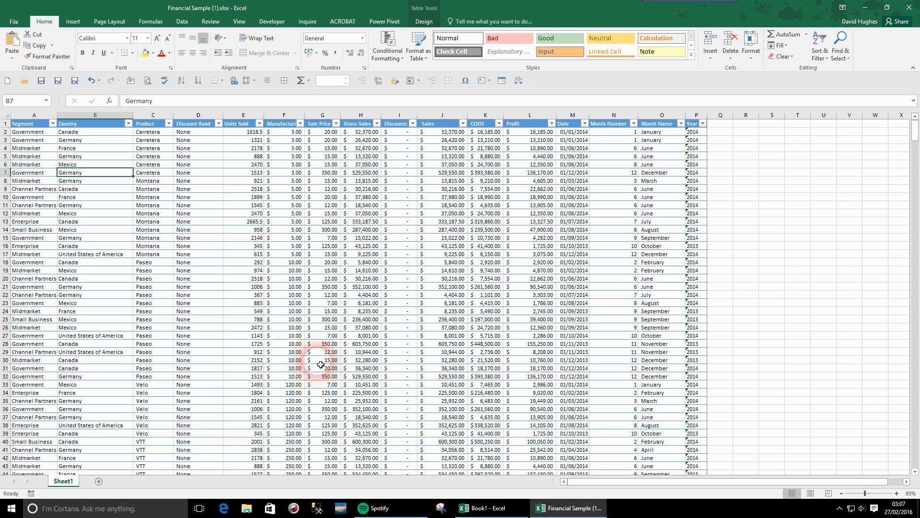
{"action": "left_click", "coordinate": [72, 23]}
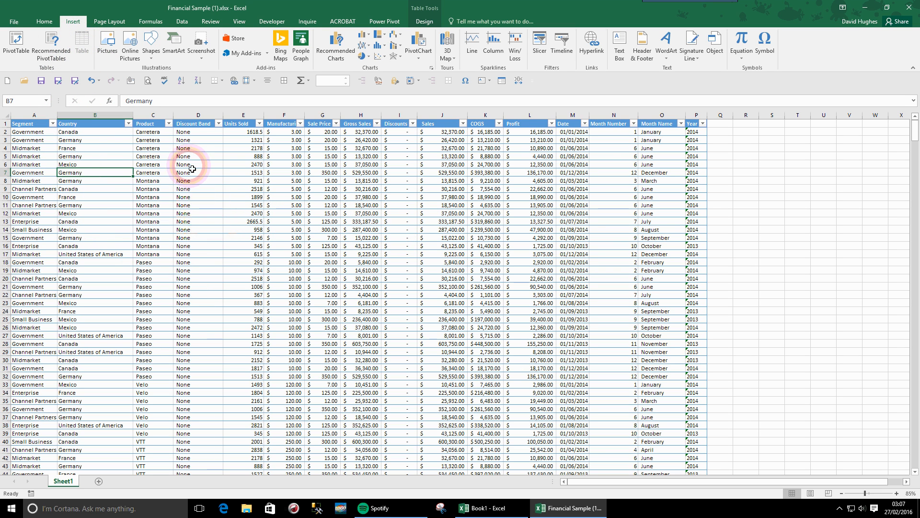
{"action": "scroll", "coordinate": [525, 251], "scroll_direction": "down", "scroll_amount": 5}
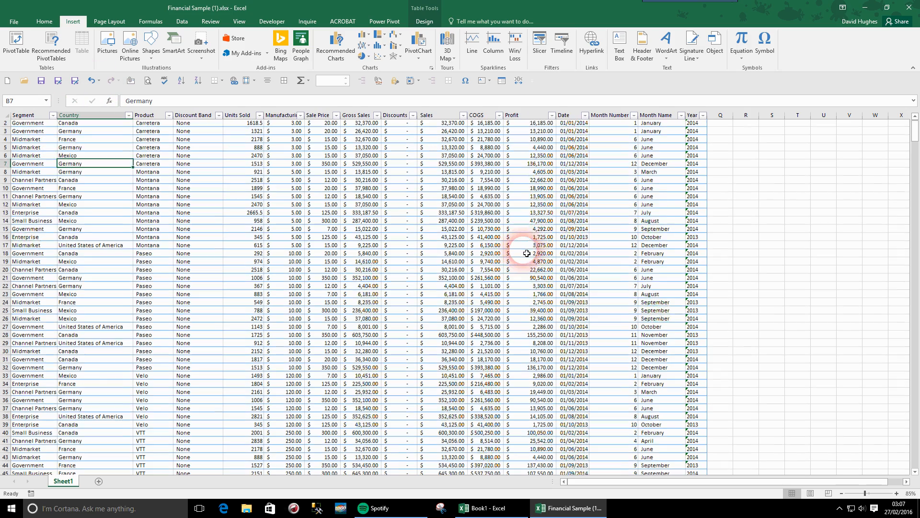
{"action": "scroll", "coordinate": [525, 252], "scroll_direction": "down", "scroll_amount": 5}
{"action": "scroll", "coordinate": [525, 251], "scroll_direction": "down", "scroll_amount": 15}
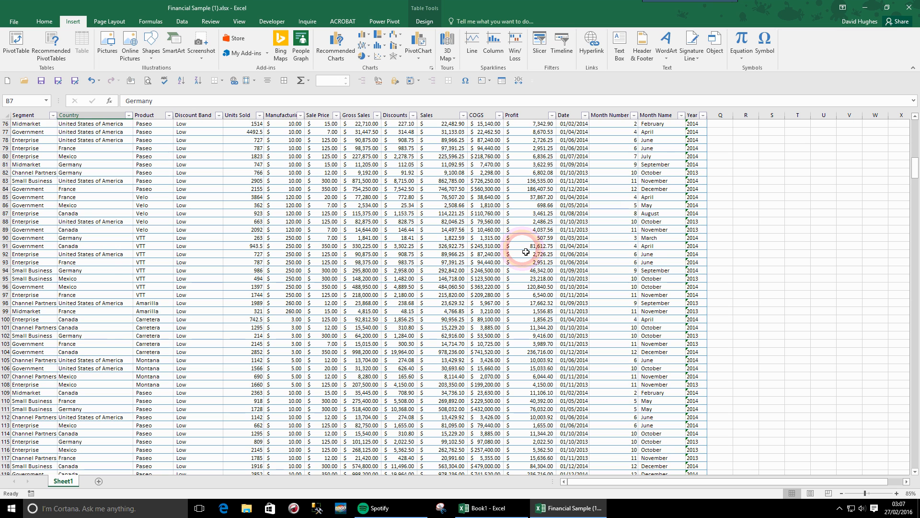
{"action": "scroll", "coordinate": [526, 252], "scroll_direction": "up", "scroll_amount": 20}
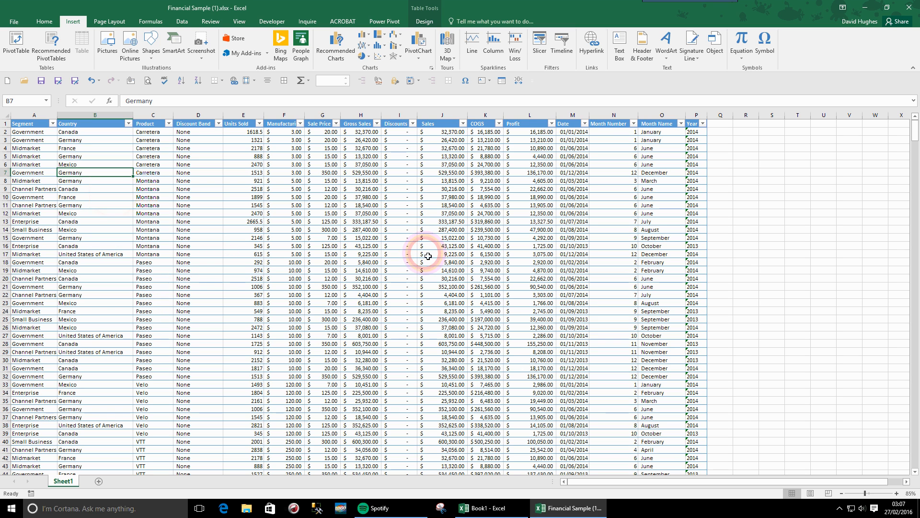
{"action": "left_click", "coordinate": [572, 238]}
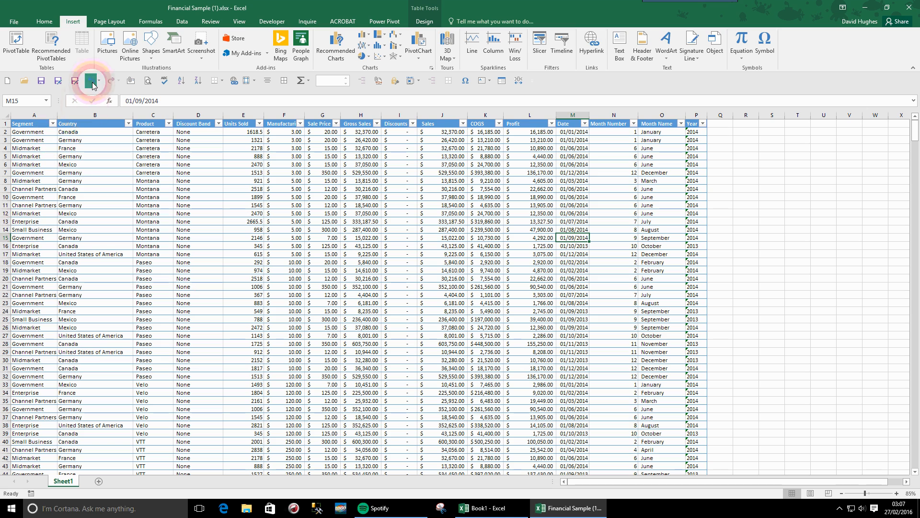
{"action": "left_click", "coordinate": [14, 40]}
{"action": "left_click", "coordinate": [15, 40]}
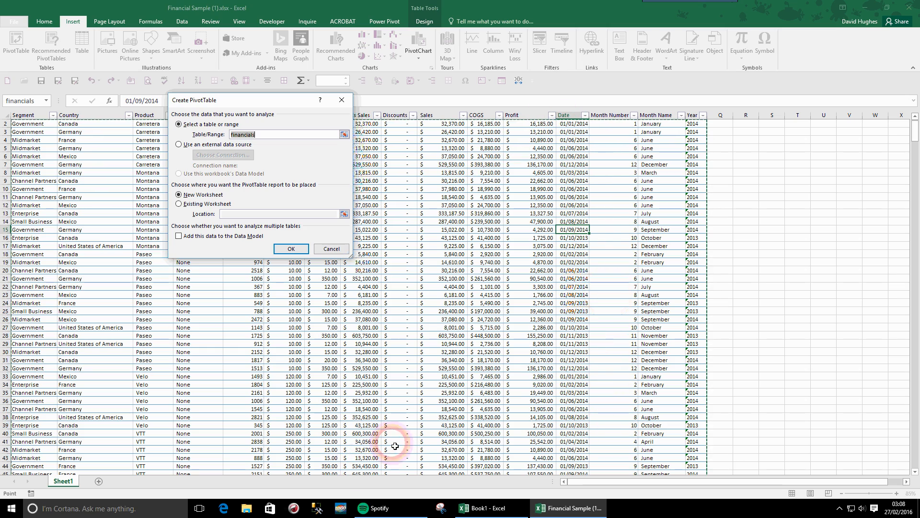
{"action": "scroll", "coordinate": [522, 398], "scroll_direction": "down", "scroll_amount": 10}
{"action": "scroll", "coordinate": [522, 398], "scroll_direction": "down", "scroll_amount": 13}
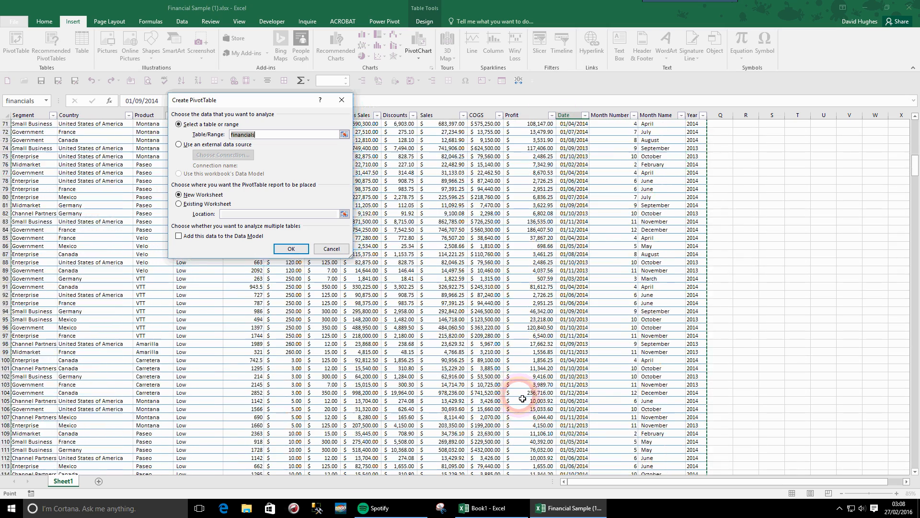
{"action": "scroll", "coordinate": [522, 398], "scroll_direction": "down", "scroll_amount": 20}
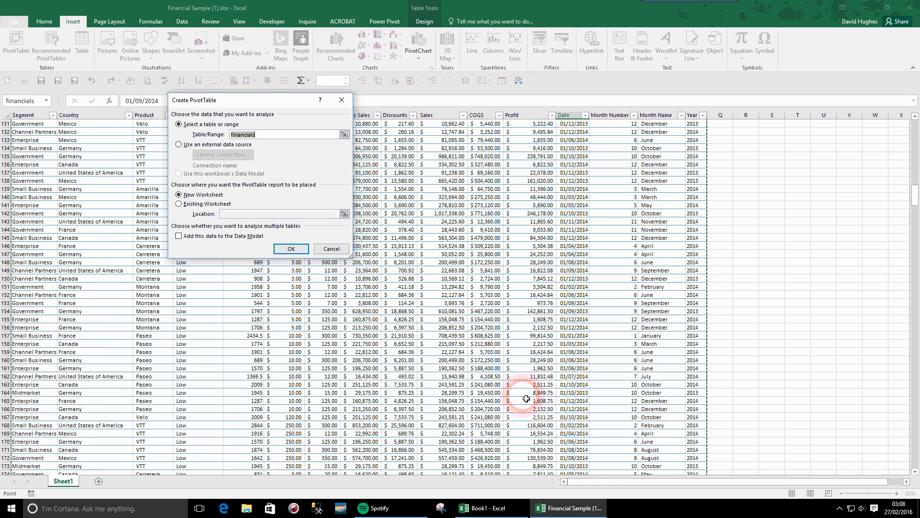
{"action": "scroll", "coordinate": [700, 354], "scroll_direction": "down", "scroll_amount": 20}
{"action": "left_click", "coordinate": [704, 362]}
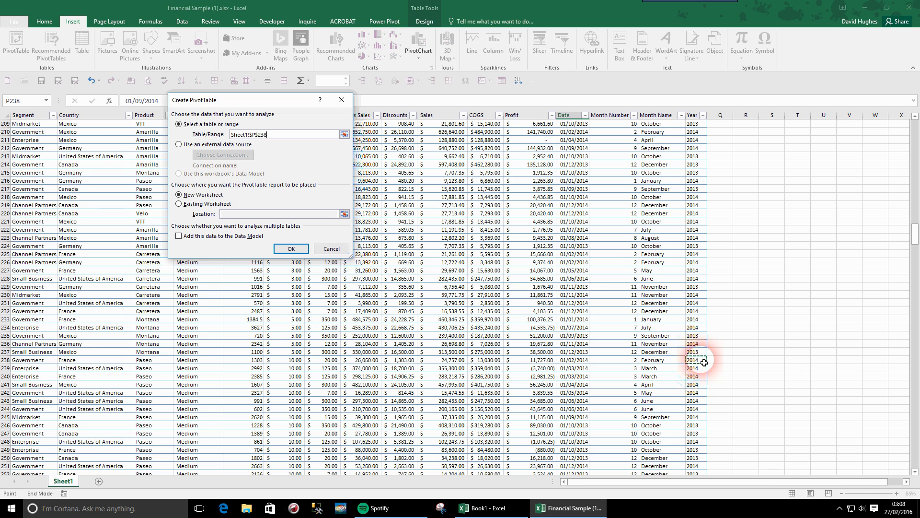
{"action": "key", "text": "ctrl+Down"}
{"action": "key", "text": "Down"}
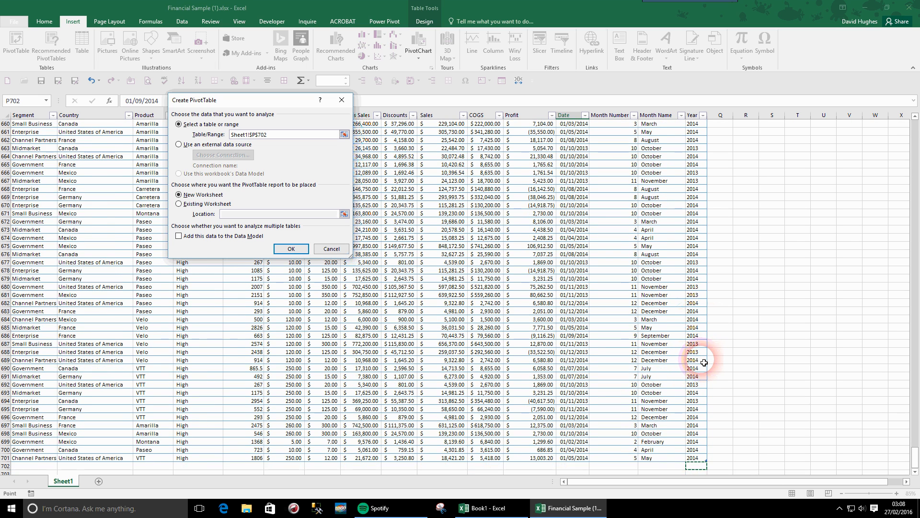
{"action": "scroll", "coordinate": [704, 363], "scroll_direction": "down", "scroll_amount": 1}
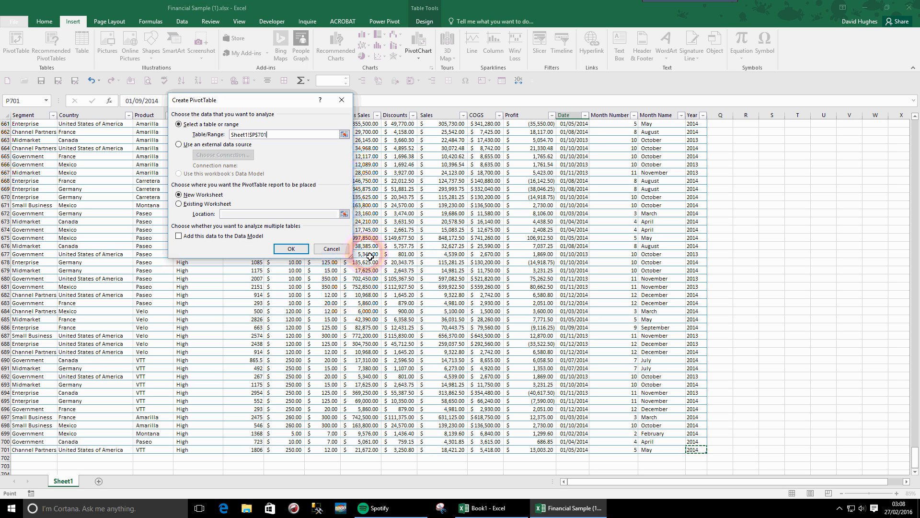
{"action": "left_click", "coordinate": [291, 249]}
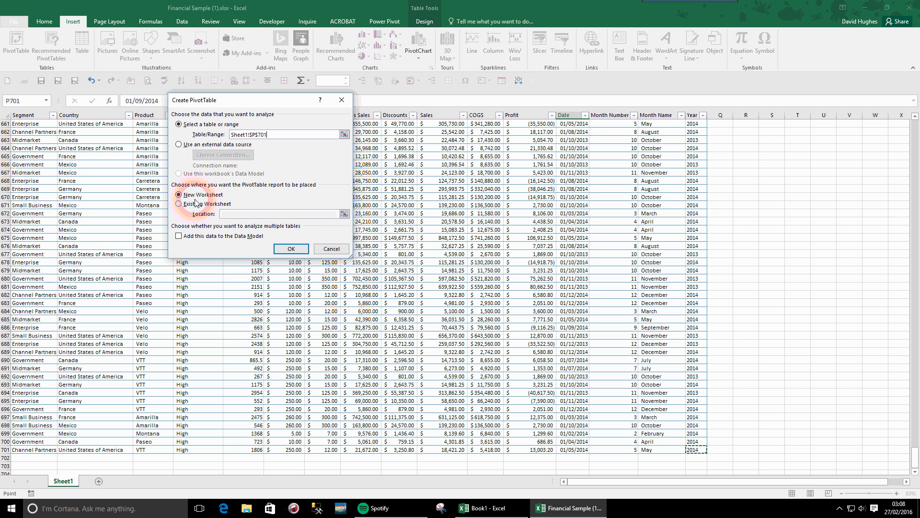
{"action": "left_click", "coordinate": [296, 250]}
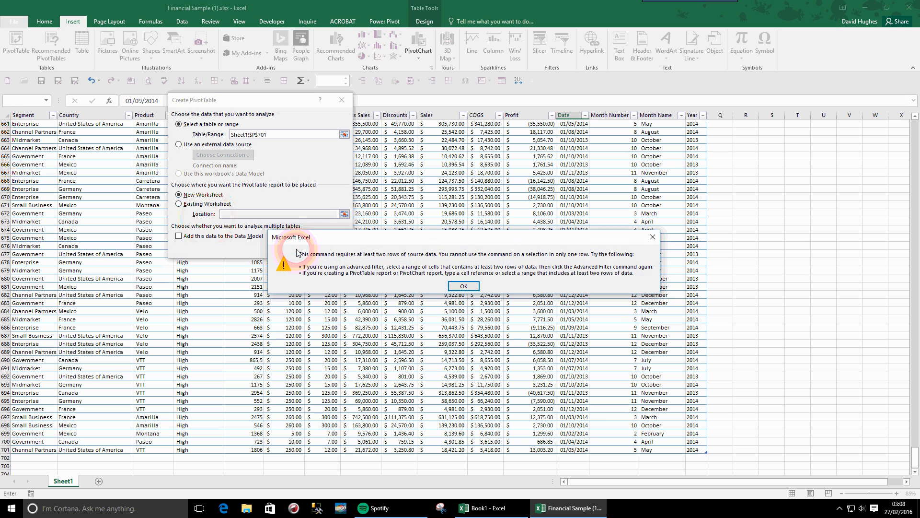
{"action": "left_click", "coordinate": [457, 286]}
{"action": "left_click", "coordinate": [331, 248]}
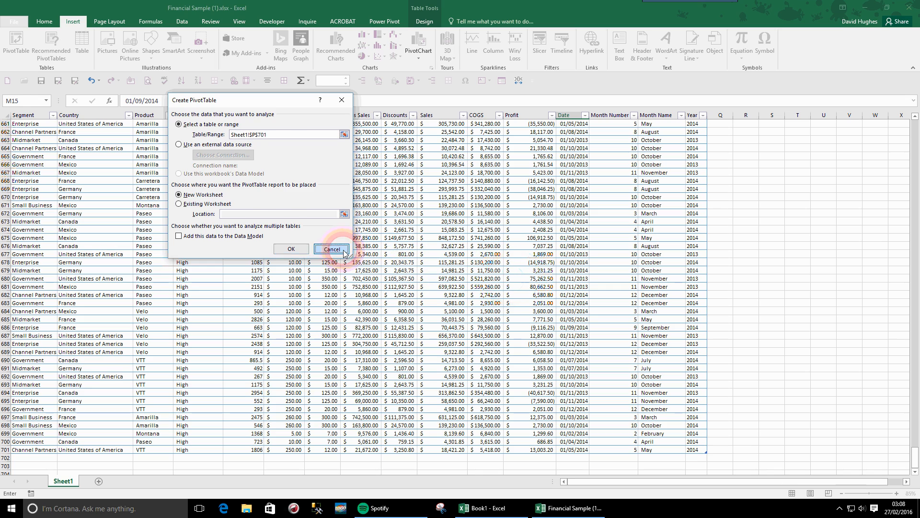
Create a PivotTable from the financials table on Sheet1, placing it on a new worksheet
{"action": "left_click", "coordinate": [441, 180]}
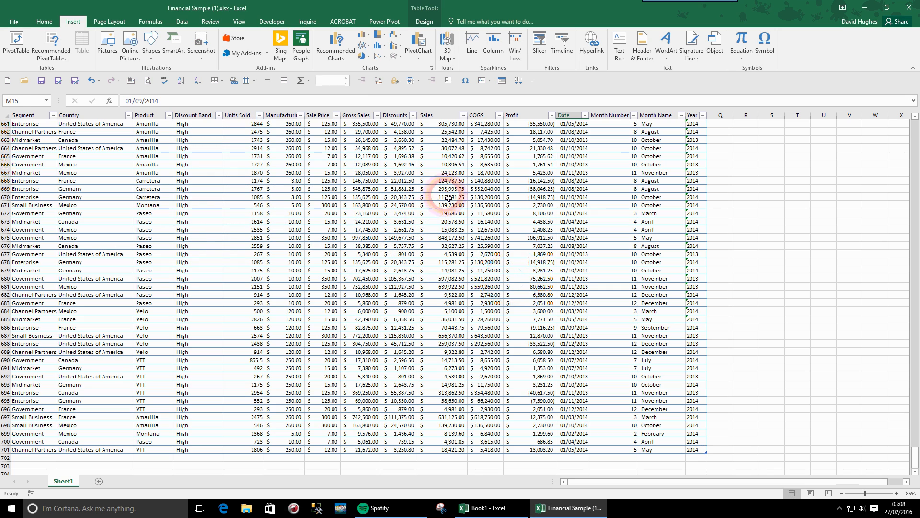
{"action": "left_click", "coordinate": [17, 42]}
{"action": "left_click", "coordinate": [290, 247]}
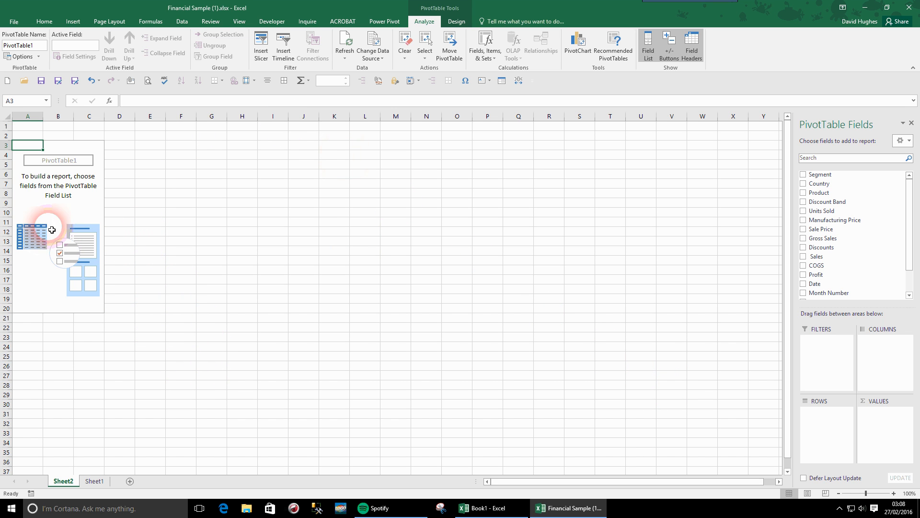
{"action": "left_click", "coordinate": [44, 212]}
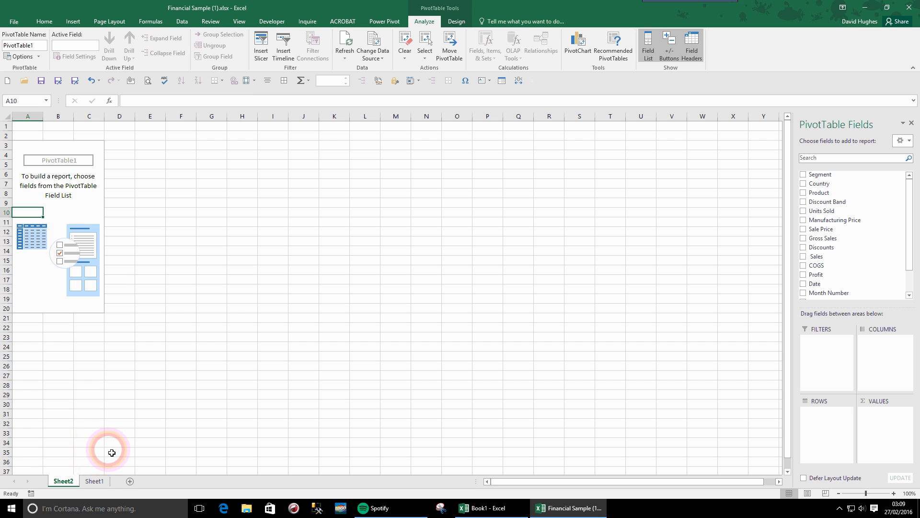
{"action": "left_click", "coordinate": [81, 206]}
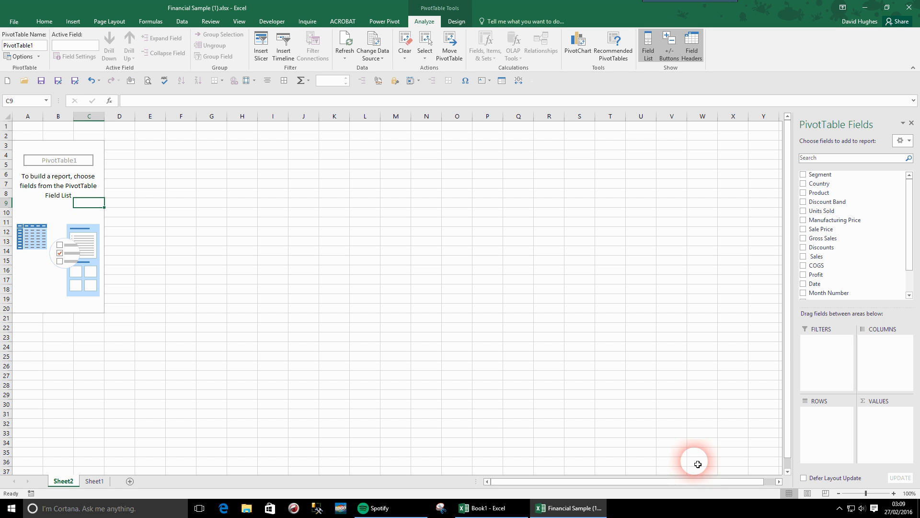
Review the full list of fields available for the empty PivotTable, from Segment through Year
{"action": "left_click", "coordinate": [910, 295]}
{"action": "left_click", "coordinate": [909, 296]}
{"action": "left_click", "coordinate": [910, 296]}
{"action": "left_click", "coordinate": [910, 296]}
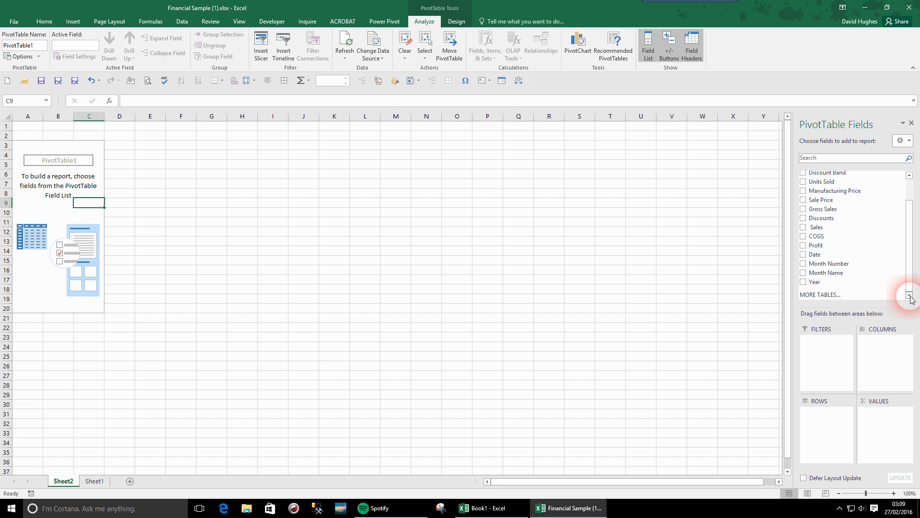
{"action": "left_click", "coordinate": [910, 176]}
{"action": "left_click", "coordinate": [909, 176]}
{"action": "left_click", "coordinate": [909, 176]}
{"action": "left_click", "coordinate": [910, 176]}
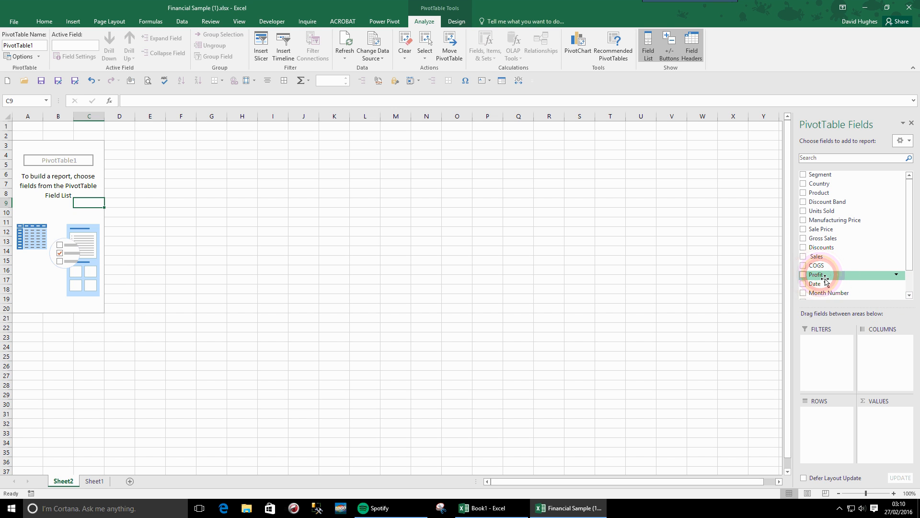
Summarise Profit as the PivotTable's values and break it down with Country as the row field
{"action": "left_click_drag", "start_coordinate": [826, 282], "coordinate": [891, 434]}
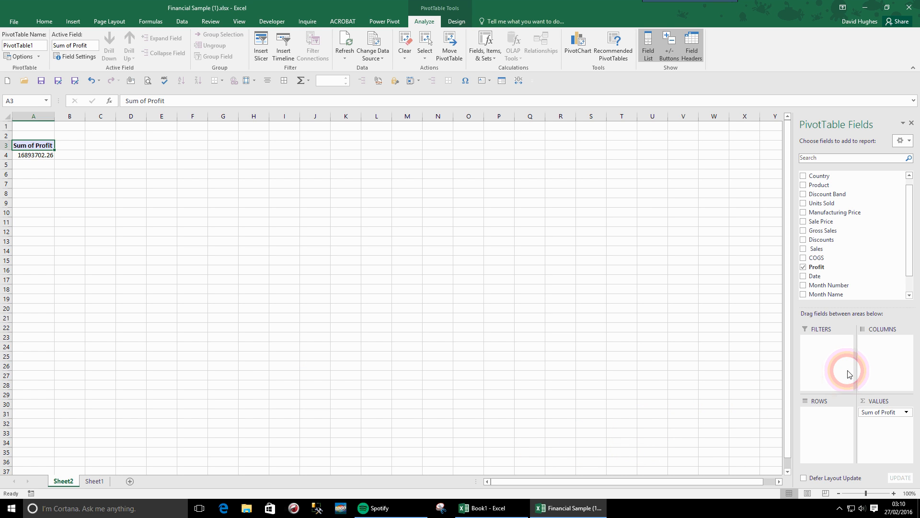
{"action": "left_click", "coordinate": [910, 176]}
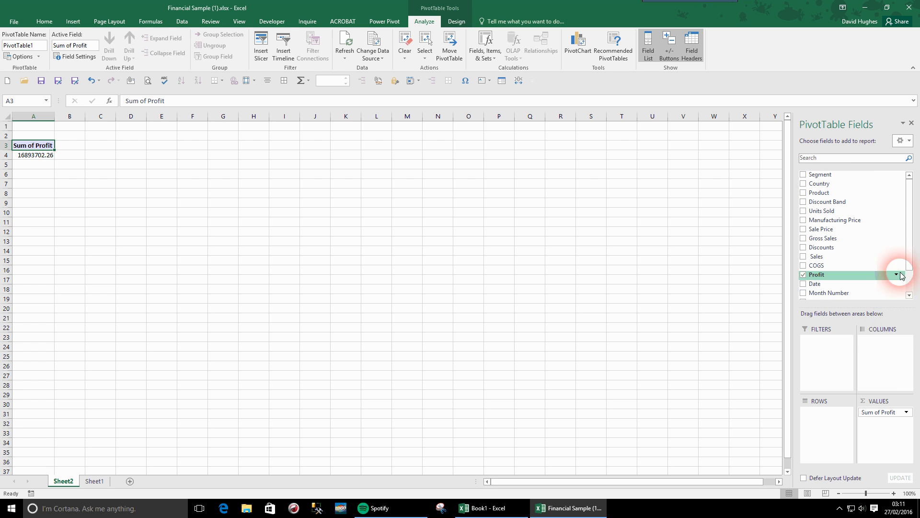
{"action": "left_click_drag", "start_coordinate": [862, 191], "coordinate": [821, 430]}
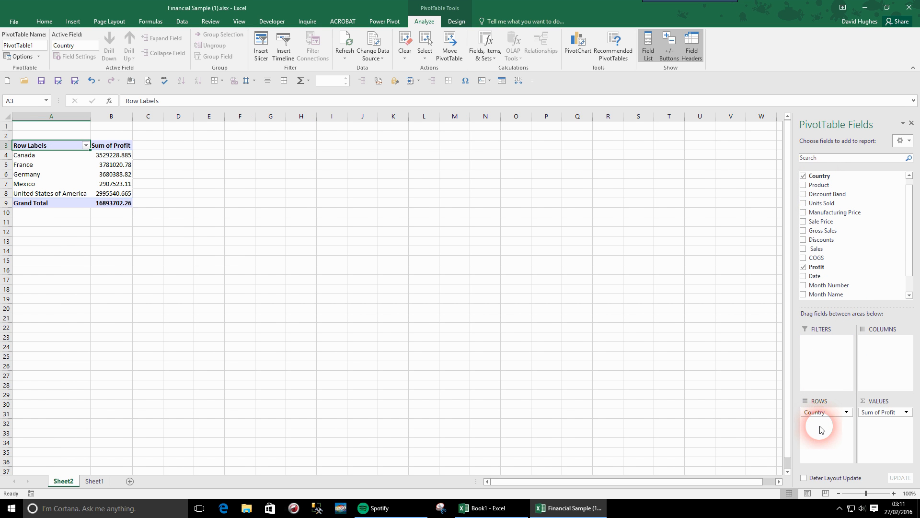
{"action": "left_click", "coordinate": [861, 452]}
{"action": "left_click", "coordinate": [857, 447]}
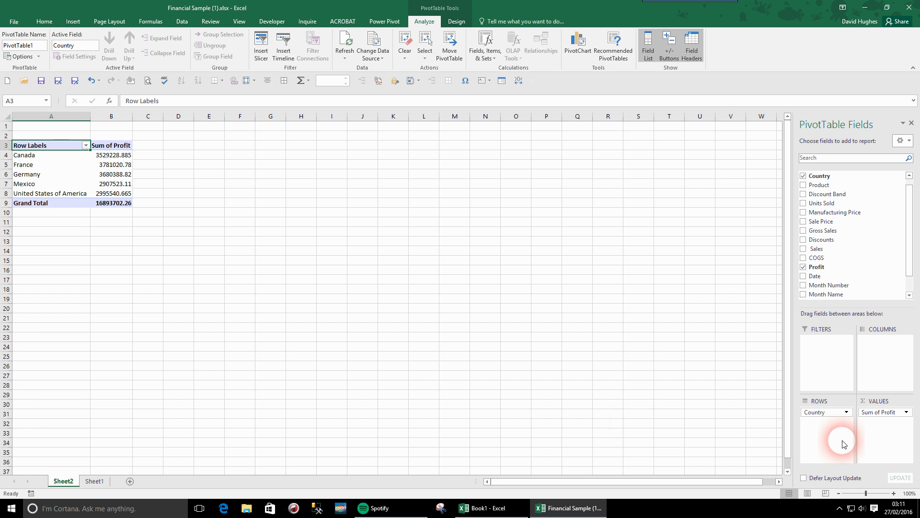
Replace Country with Segment as the row field of the PivotTable
{"action": "left_click_drag", "start_coordinate": [828, 411], "coordinate": [843, 209]}
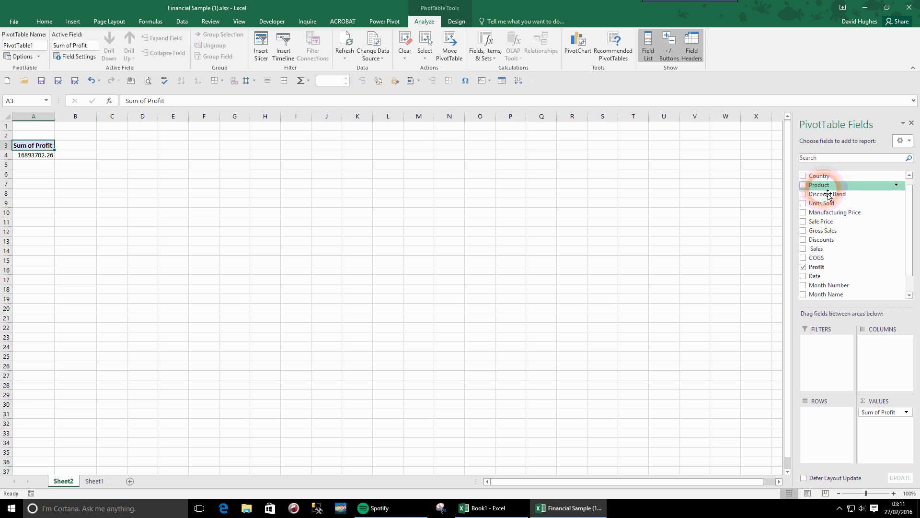
{"action": "left_click_drag", "start_coordinate": [821, 192], "coordinate": [845, 222]}
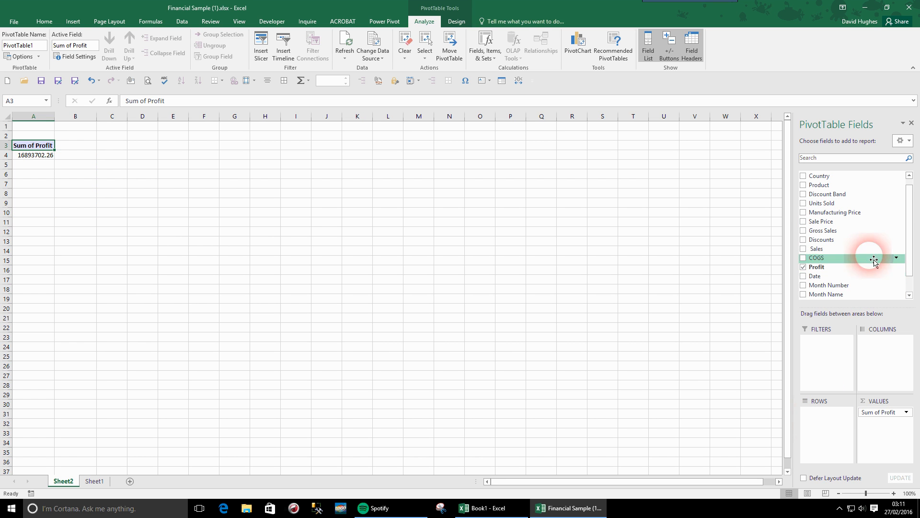
{"action": "left_click", "coordinate": [909, 175]}
{"action": "left_click_drag", "start_coordinate": [818, 175], "coordinate": [823, 427]}
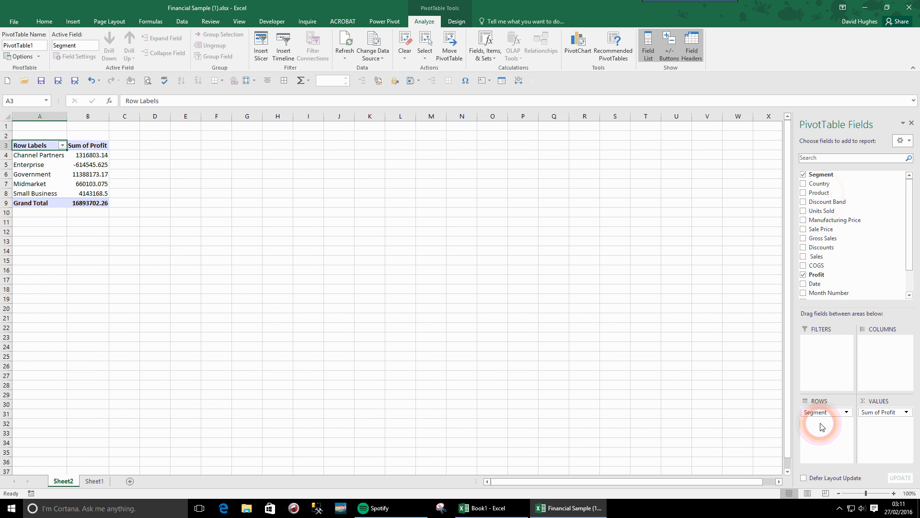
Replace Segment with Country as the PivotTable's row field and add Year as its column field
{"action": "left_click_drag", "start_coordinate": [834, 413], "coordinate": [843, 237]}
{"action": "left_click_drag", "start_coordinate": [828, 184], "coordinate": [823, 425]}
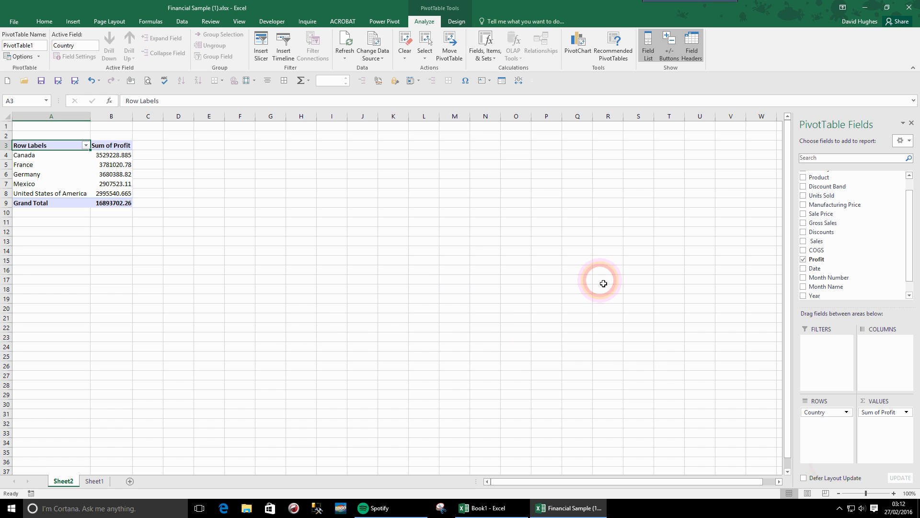
{"action": "left_click", "coordinate": [895, 291]}
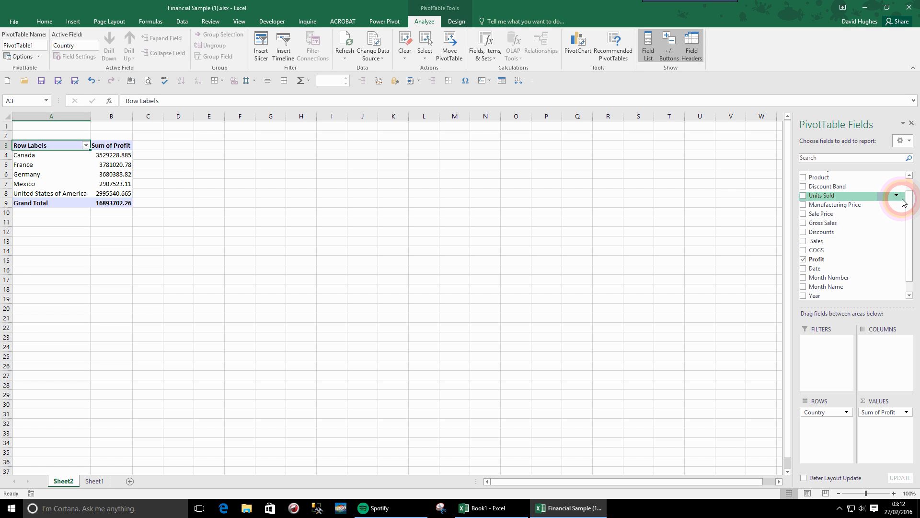
{"action": "left_click", "coordinate": [909, 175]}
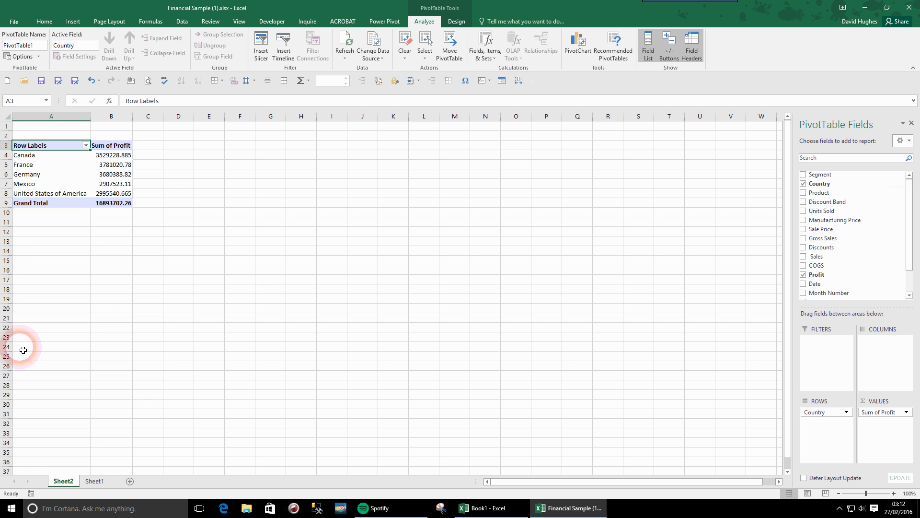
{"action": "left_click", "coordinate": [909, 295]}
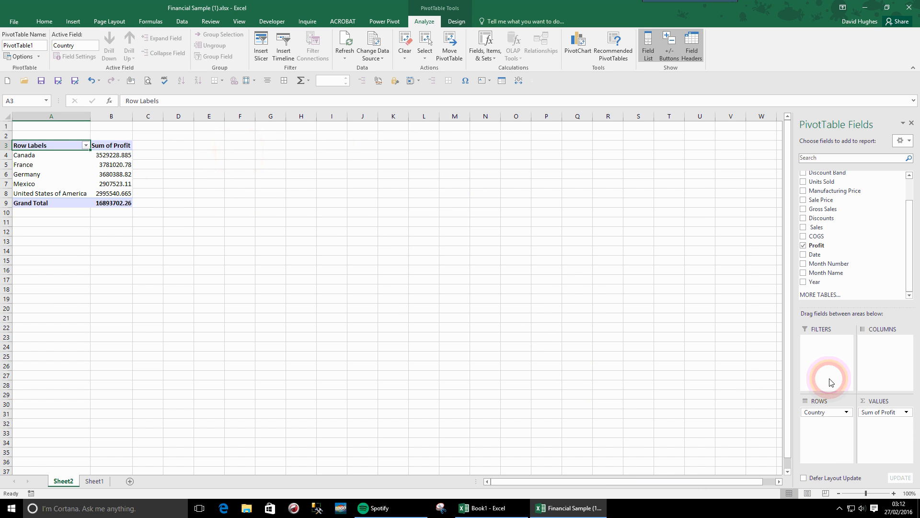
{"action": "left_click_drag", "start_coordinate": [815, 282], "coordinate": [898, 352]}
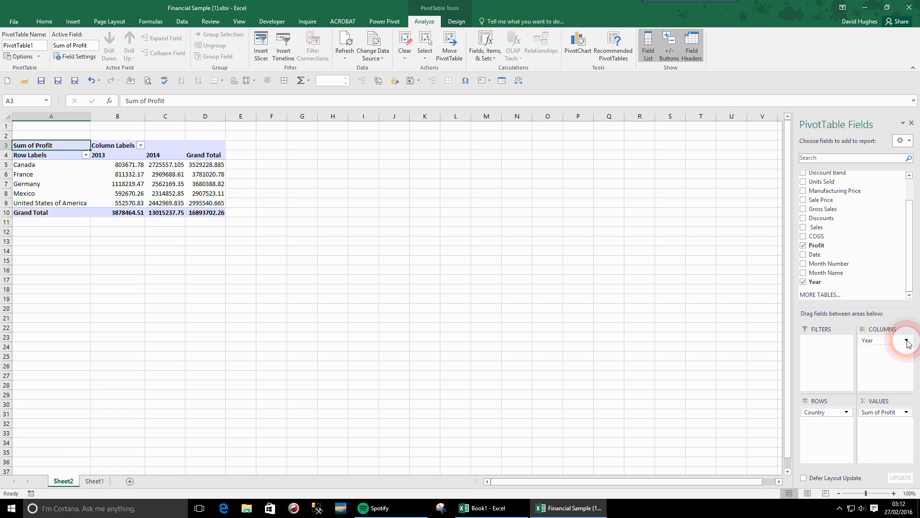
{"action": "left_click", "coordinate": [907, 341]}
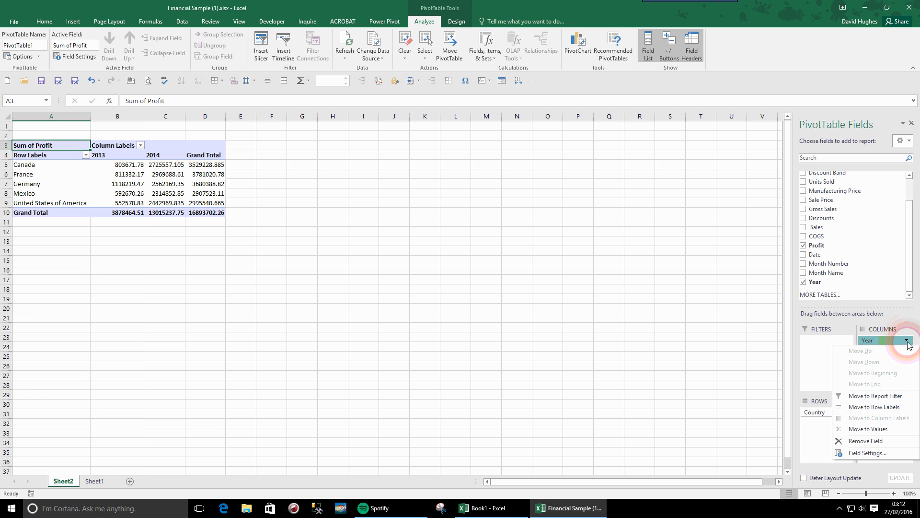
{"action": "left_click", "coordinate": [907, 342]}
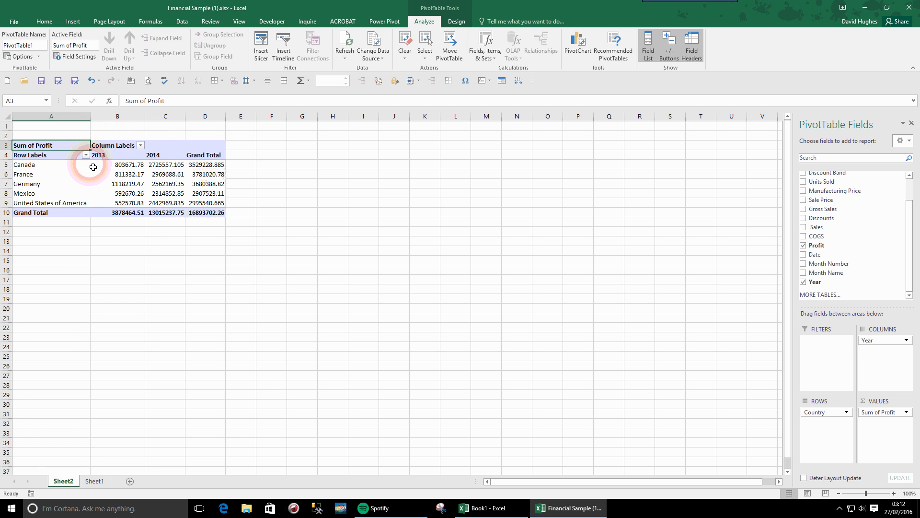
Hide the PivotTable's expand/collapse buttons and its field headers with their filter drop-downs
{"action": "left_click", "coordinate": [113, 154]}
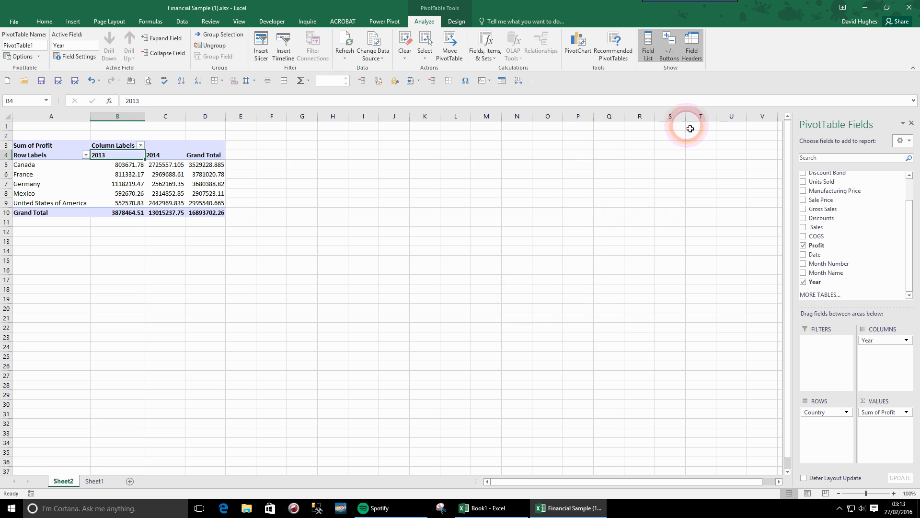
{"action": "left_click", "coordinate": [671, 48]}
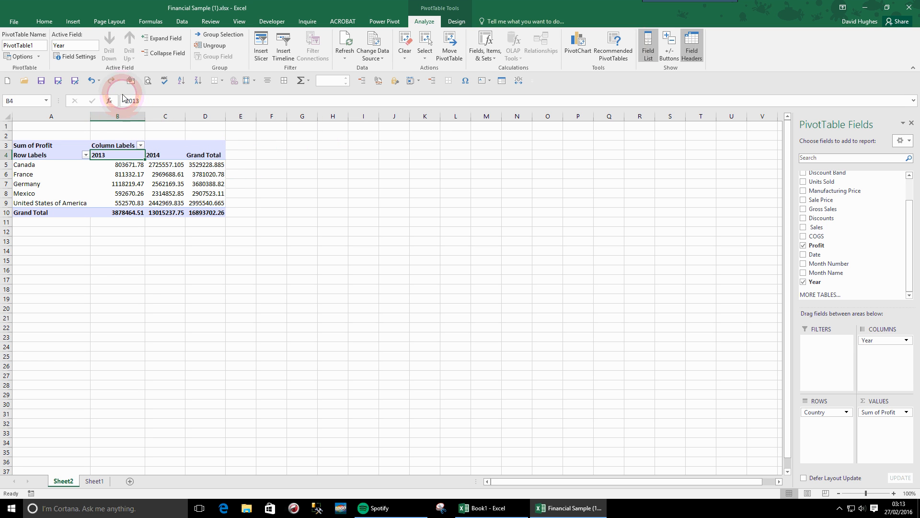
{"action": "left_click", "coordinate": [25, 59]}
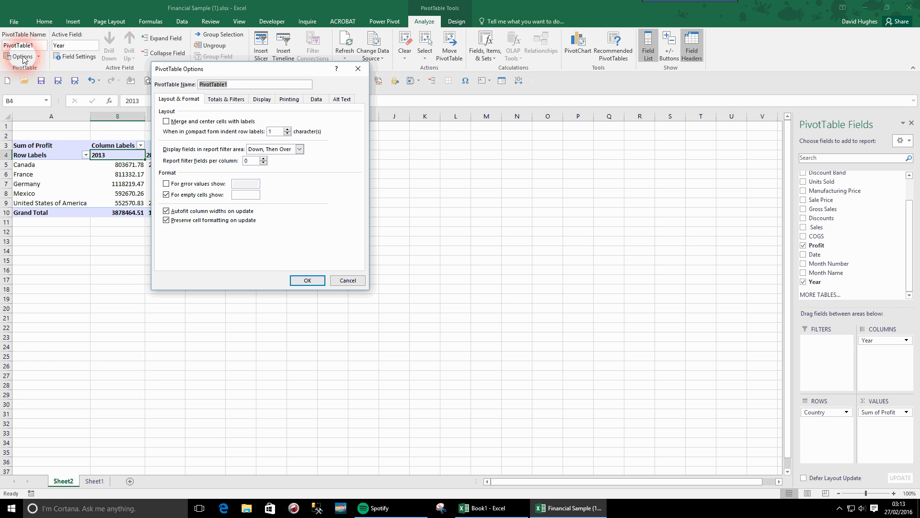
{"action": "left_click", "coordinate": [221, 99]}
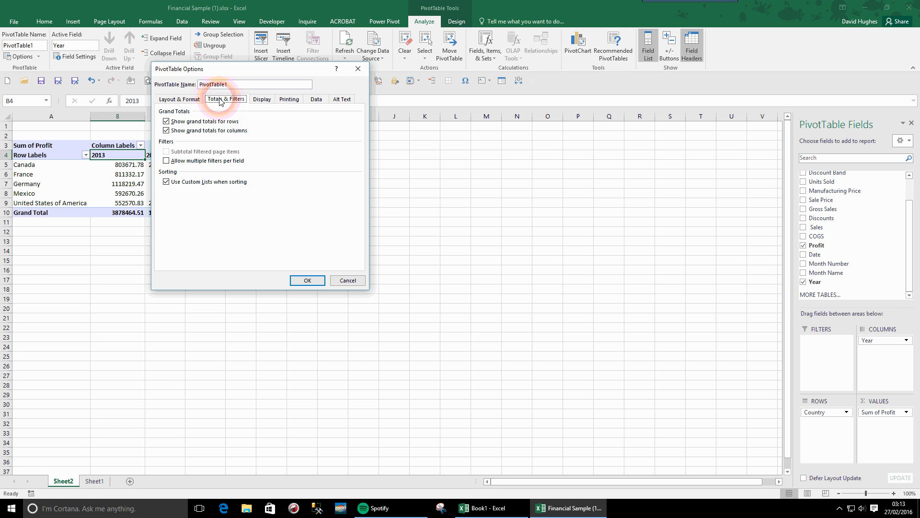
{"action": "left_click", "coordinate": [258, 103]}
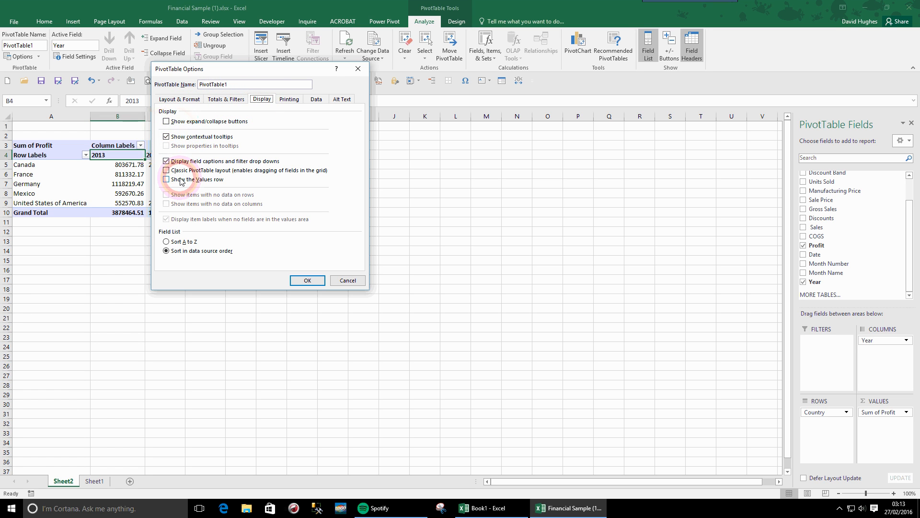
{"action": "left_click", "coordinate": [309, 281]}
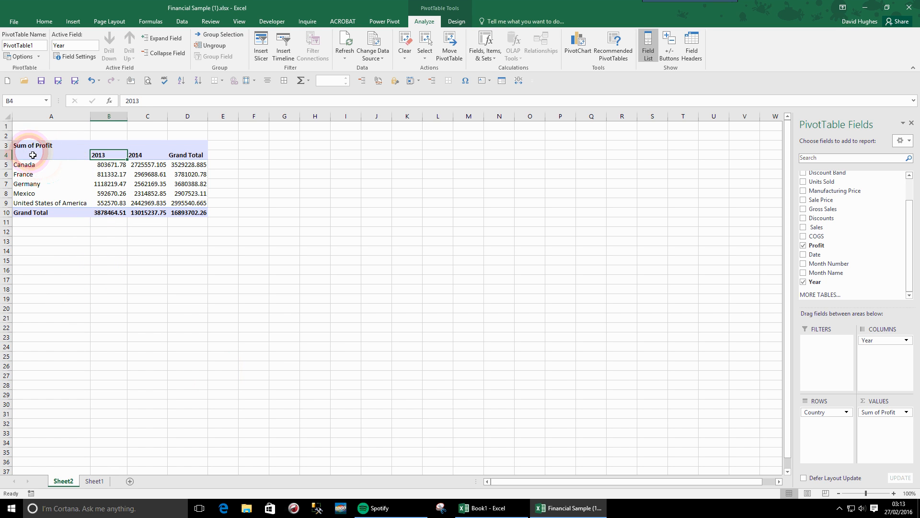
Replace the "Sum of Profit" heading in cell A3 with a blank space
{"action": "left_click", "coordinate": [20, 145]}
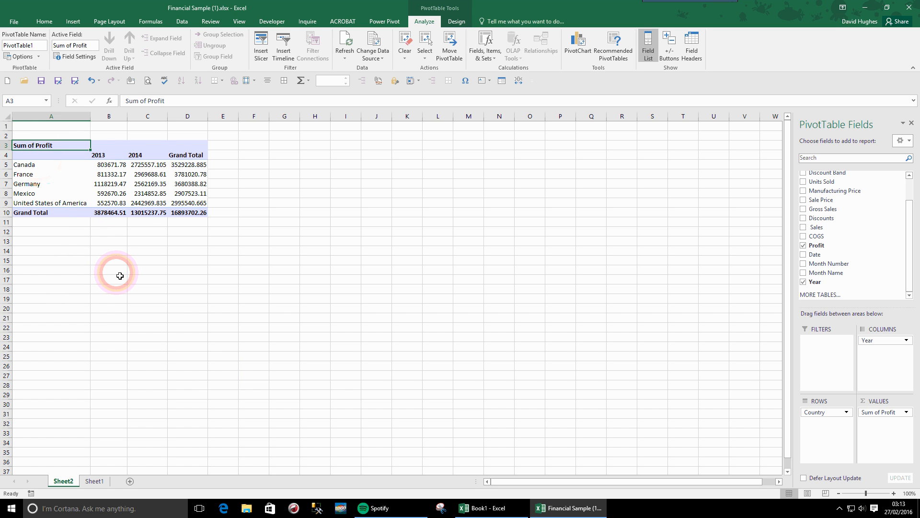
{"action": "key", "text": "Delete"}
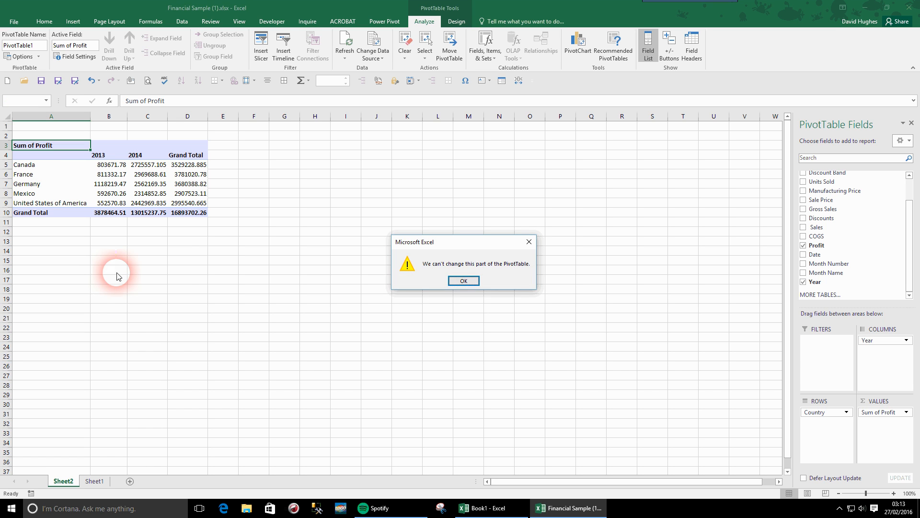
{"action": "left_click", "coordinate": [463, 281]}
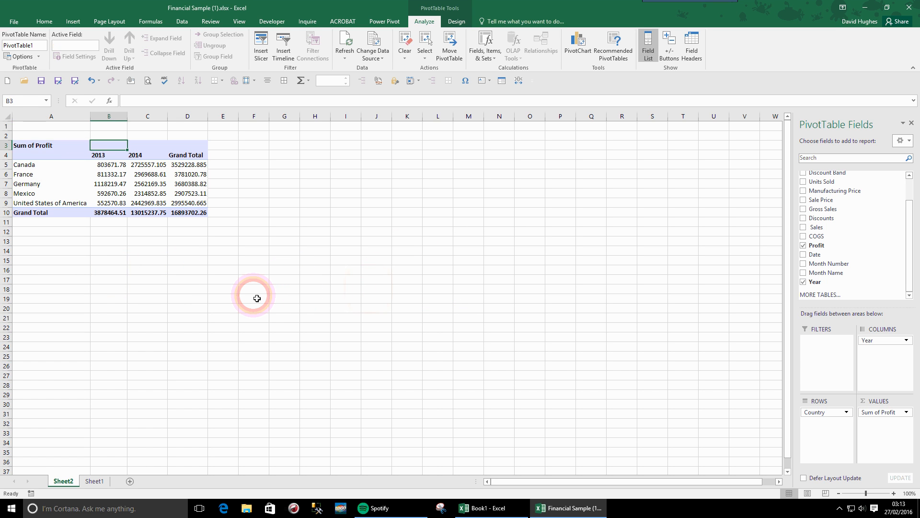
{"action": "key", "text": "BackSpace"}
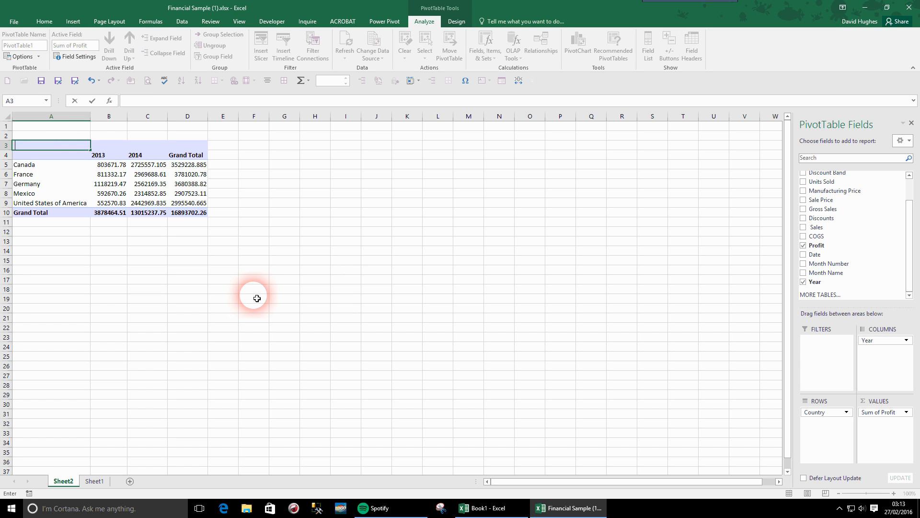
{"action": "key", "text": "Return"}
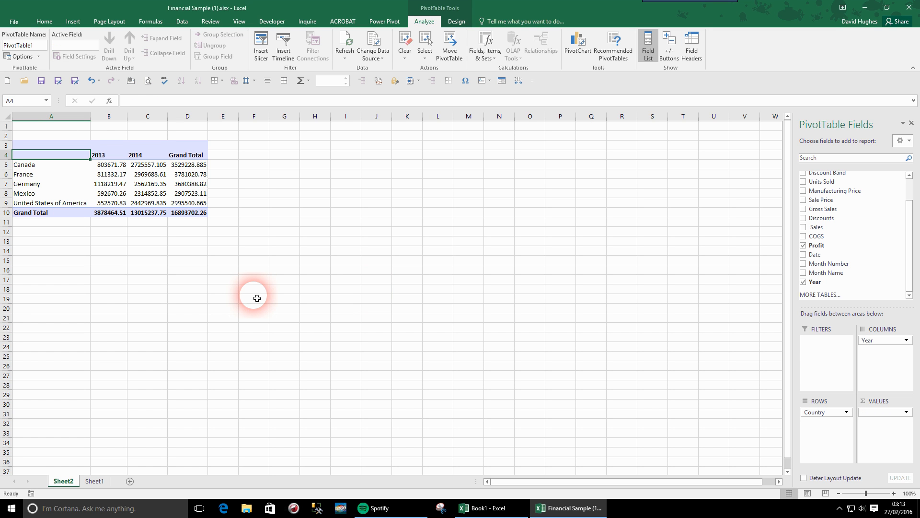
Centre the 2013 and 2014 year headings of the PivotTable in cells B4:C4
{"action": "key", "text": "Right"}
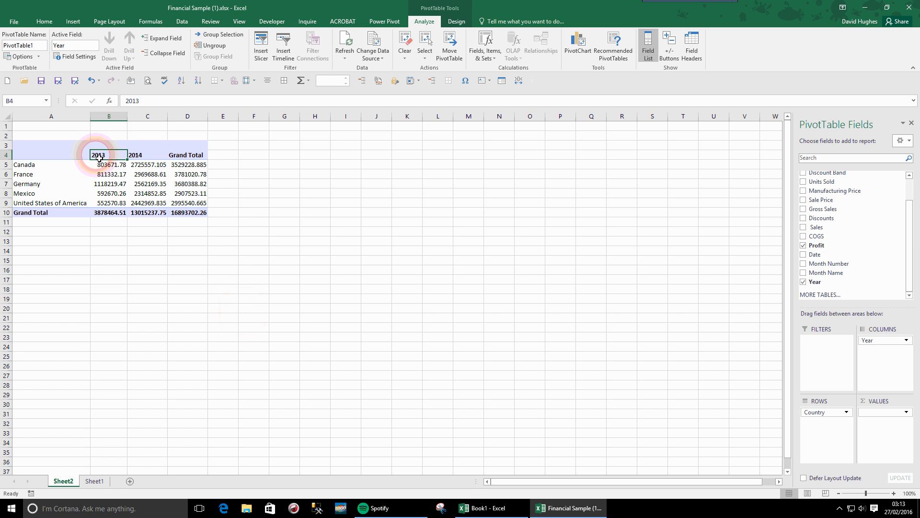
{"action": "left_click_drag", "start_coordinate": [102, 157], "coordinate": [157, 160]}
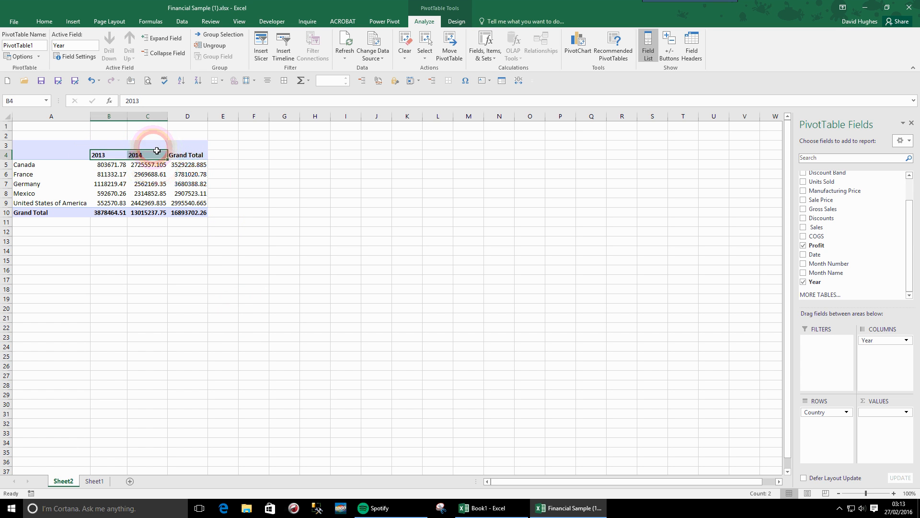
{"action": "left_click", "coordinate": [268, 85]}
{"action": "left_click", "coordinate": [282, 116]}
Review the options for showing the PivotTable's grand totals for rows and columns
{"action": "left_click", "coordinate": [188, 155]}
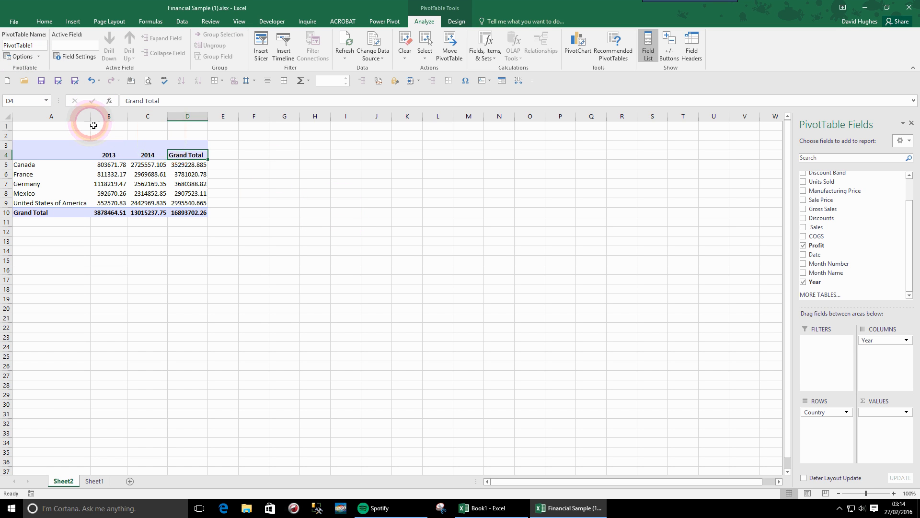
{"action": "left_click", "coordinate": [454, 23]}
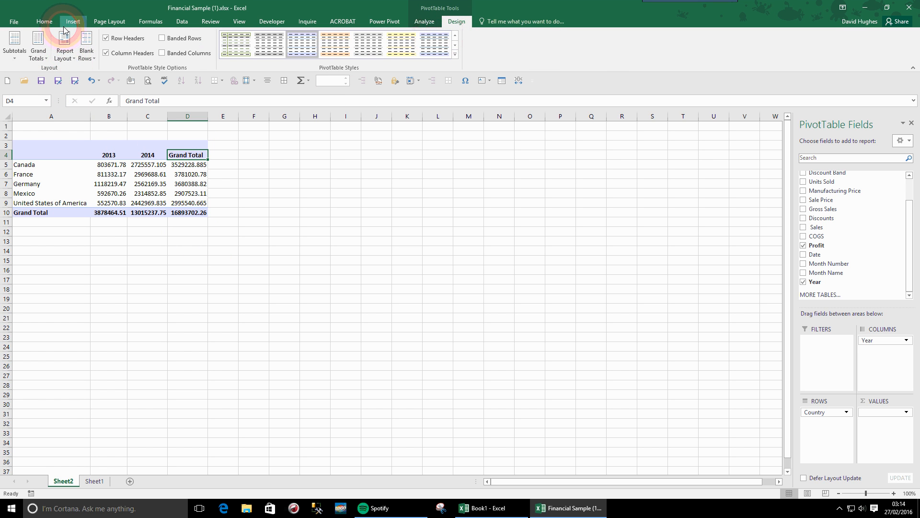
{"action": "left_click", "coordinate": [38, 52]}
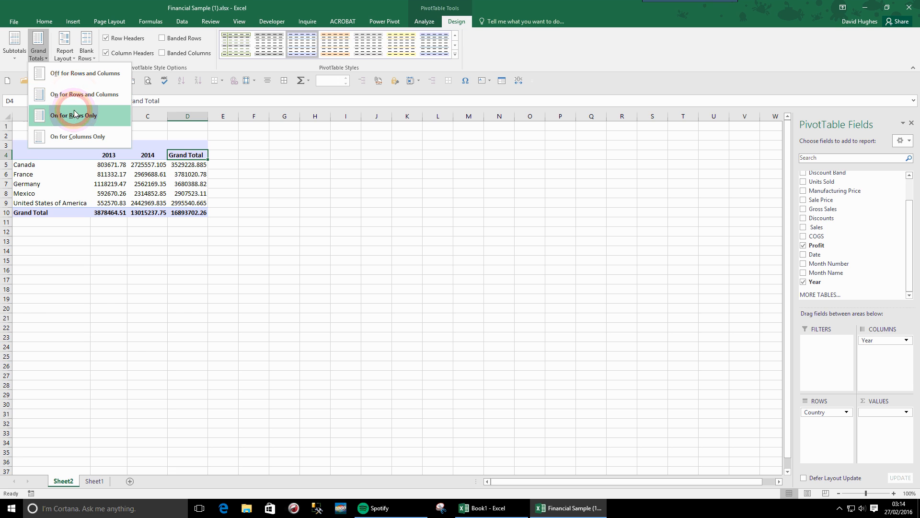
{"action": "left_click", "coordinate": [298, 193]}
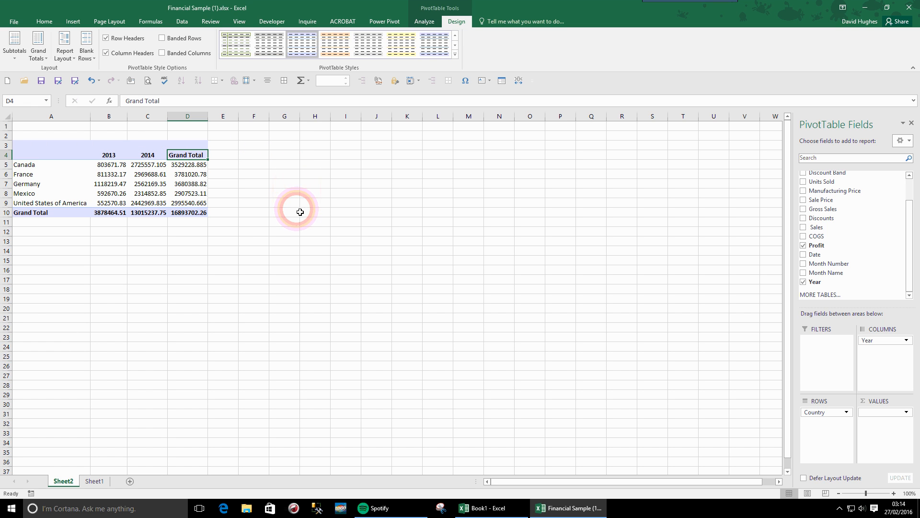
Apply the light PivotTable style with blue borders and blue text to the profit table
{"action": "left_click", "coordinate": [186, 175]}
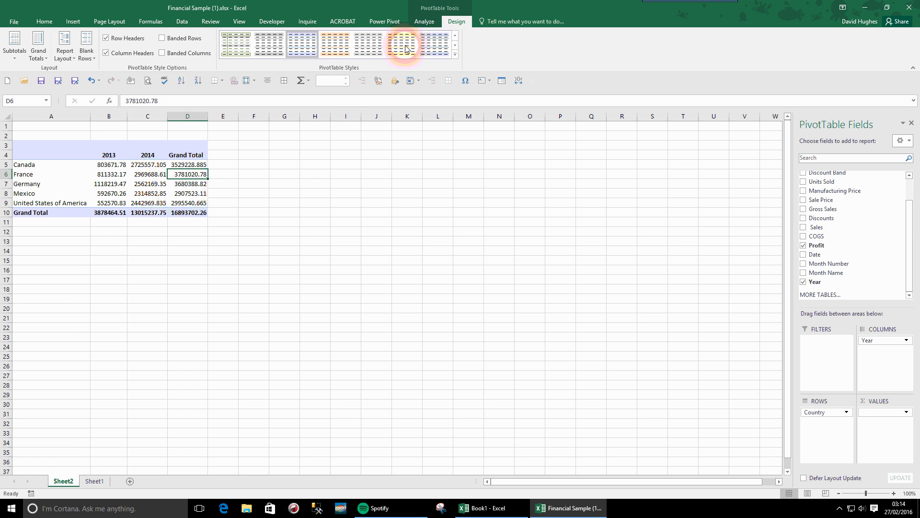
{"action": "left_click", "coordinate": [455, 55]}
{"action": "left_click", "coordinate": [396, 152]}
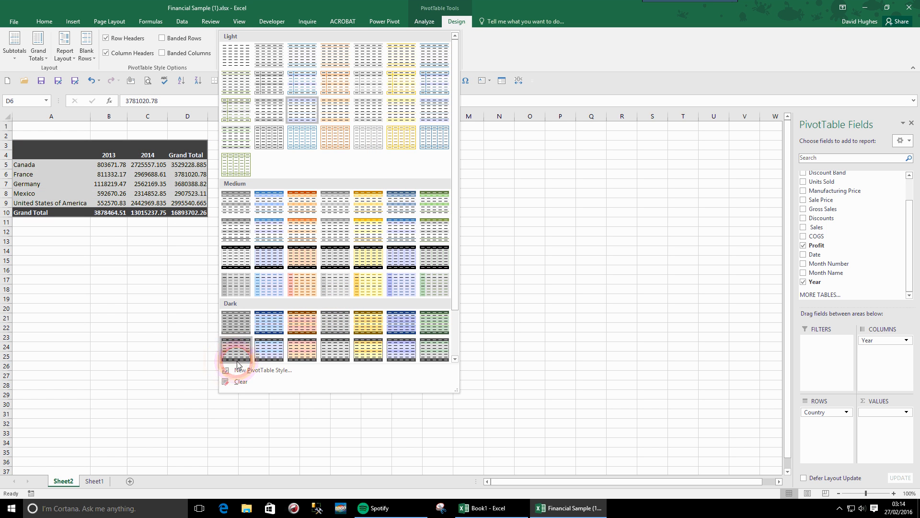
{"action": "left_click", "coordinate": [454, 357]}
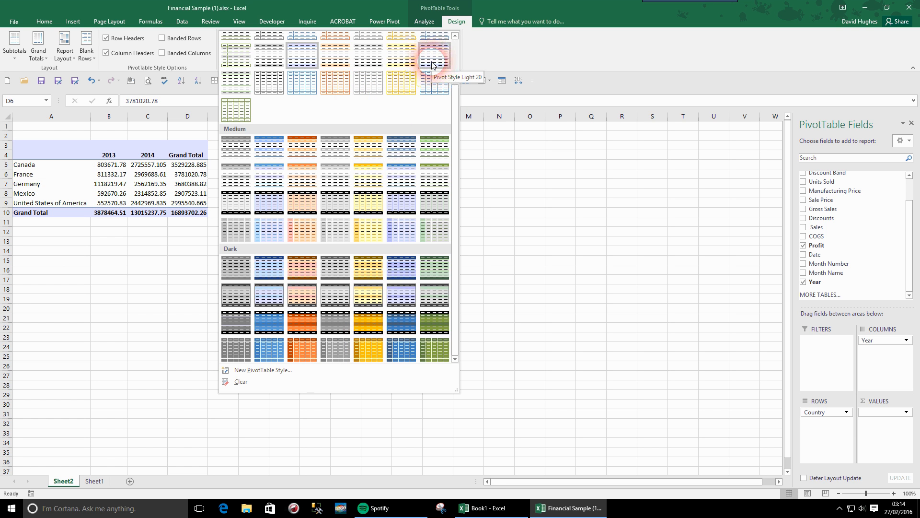
{"action": "scroll", "coordinate": [433, 65], "scroll_direction": "up", "scroll_amount": 2}
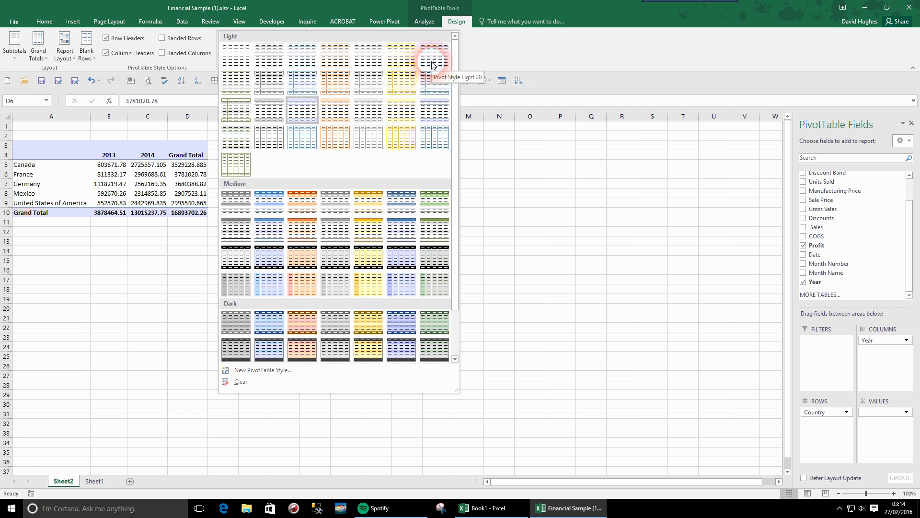
{"action": "left_click", "coordinate": [430, 90]}
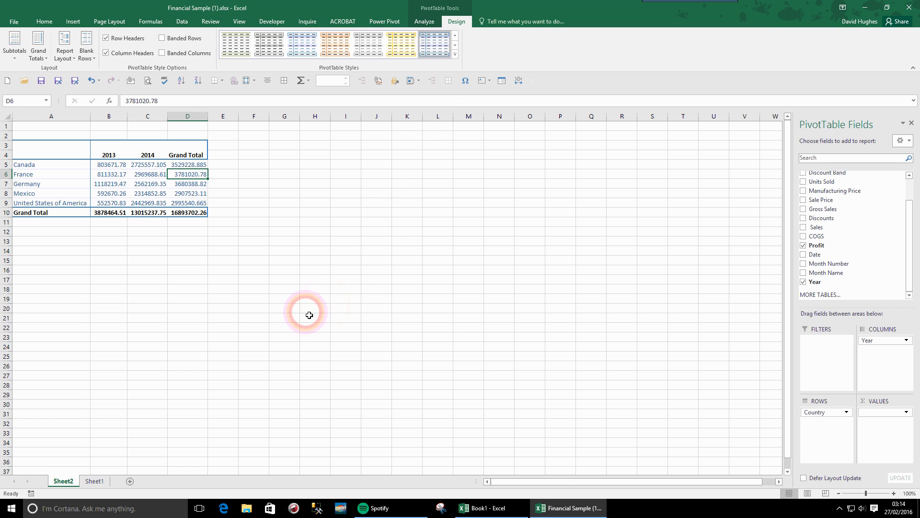
{"action": "left_click", "coordinate": [259, 337]}
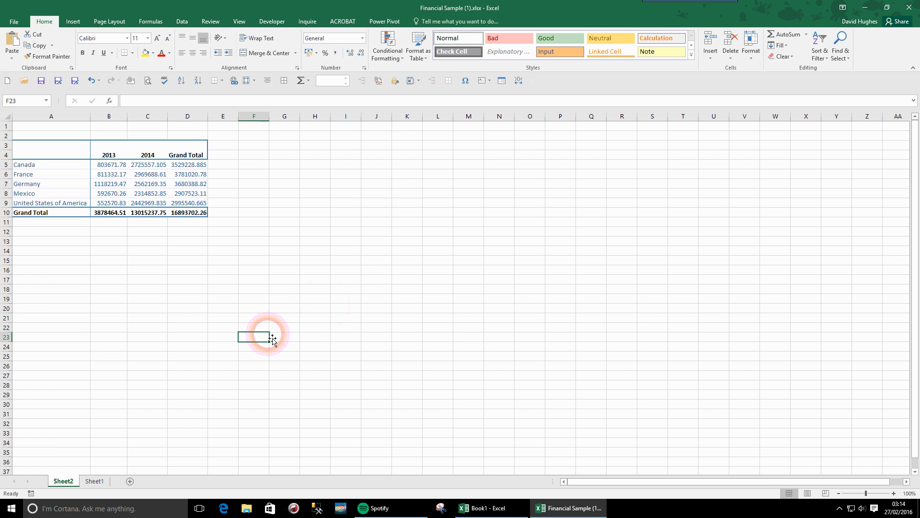
{"action": "left_click", "coordinate": [90, 329]}
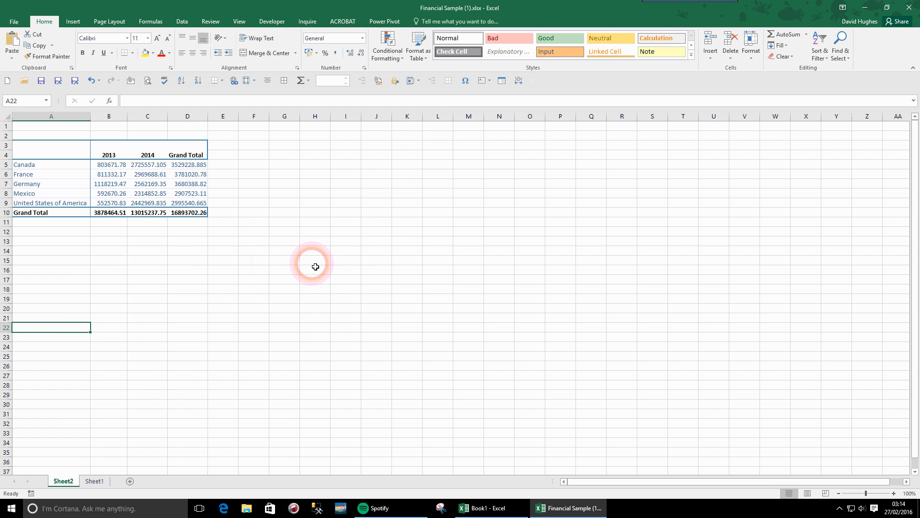
Apply the comma number style to the PivotTable values in B5:D10 and autofit column B to its contents
{"action": "left_click", "coordinate": [112, 166]}
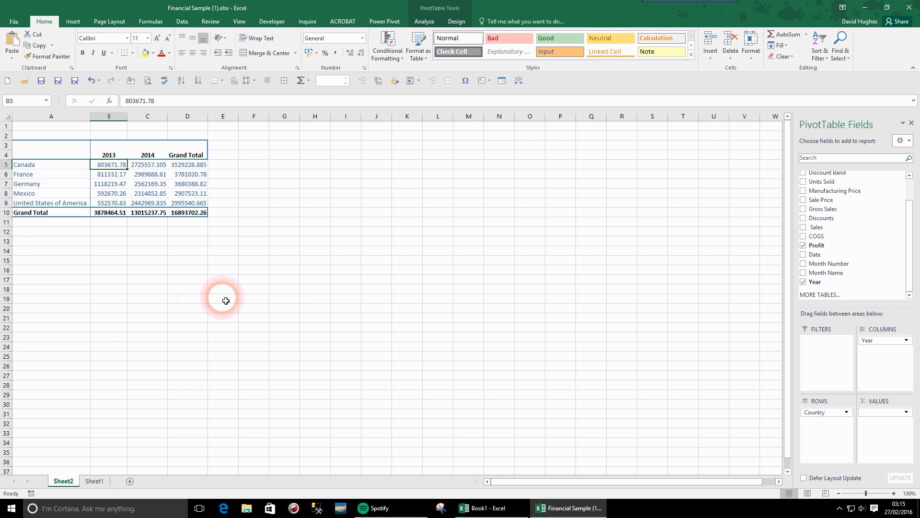
{"action": "left_click_drag", "start_coordinate": [103, 165], "coordinate": [200, 217]}
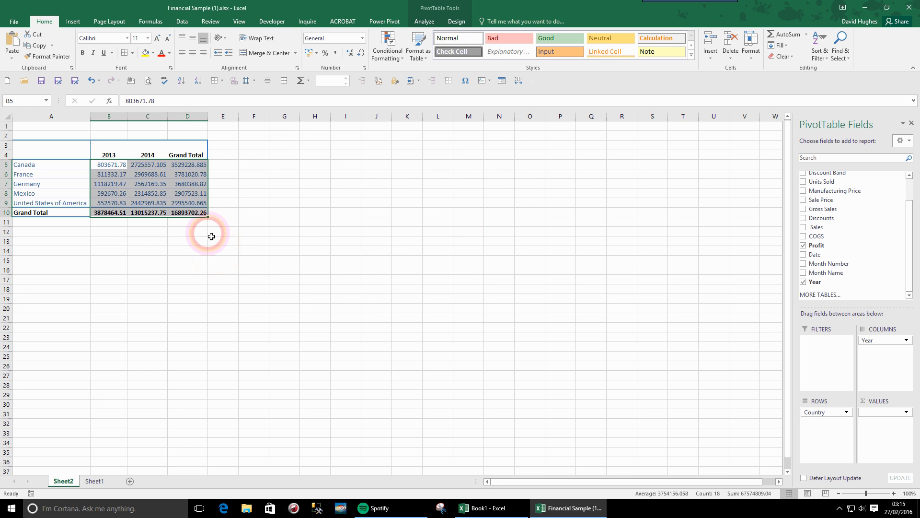
{"action": "right_click", "coordinate": [159, 171]}
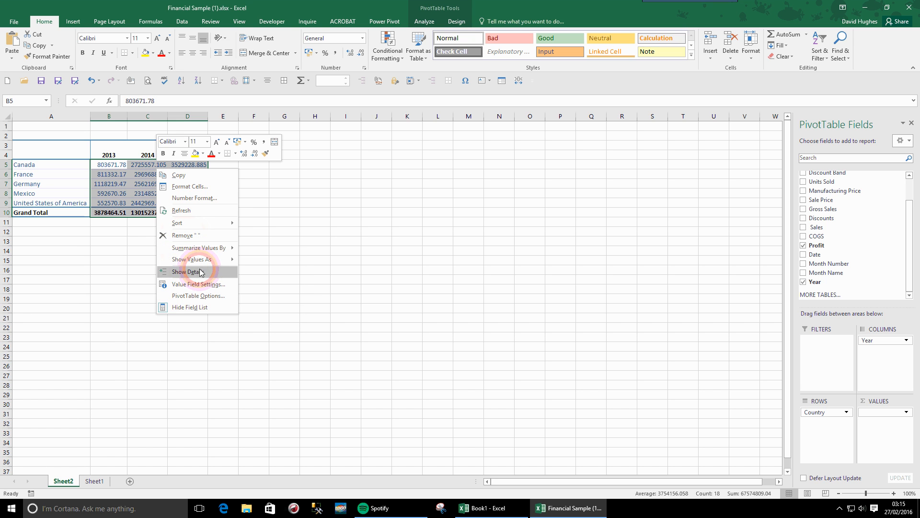
{"action": "left_click", "coordinate": [120, 271]}
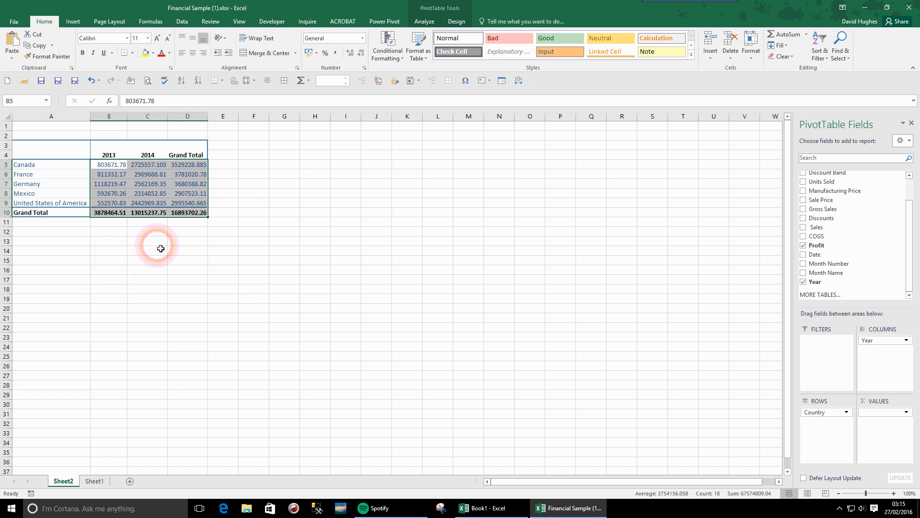
{"action": "left_click", "coordinate": [336, 57]}
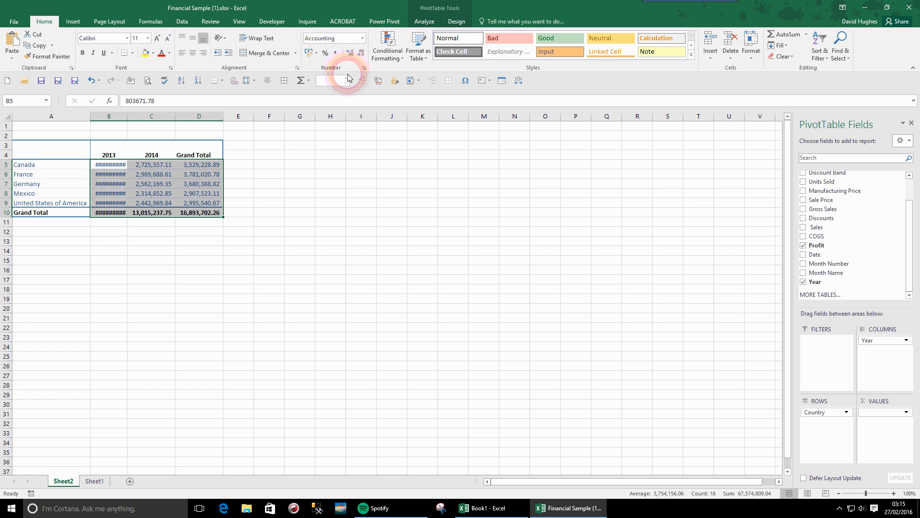
{"action": "double_click", "coordinate": [131, 120]}
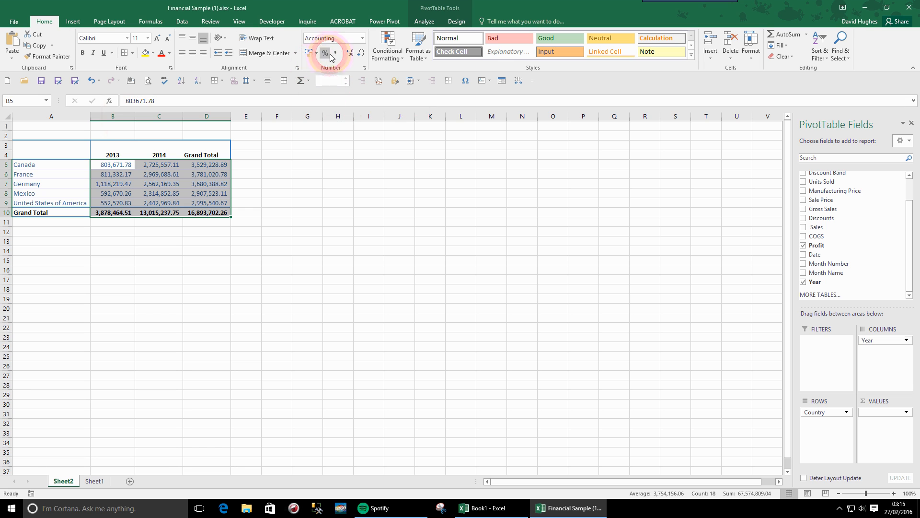
Reduce the PivotTable values in B5:D10 to zero decimal places
{"action": "left_click", "coordinate": [362, 55]}
{"action": "left_click", "coordinate": [362, 56]}
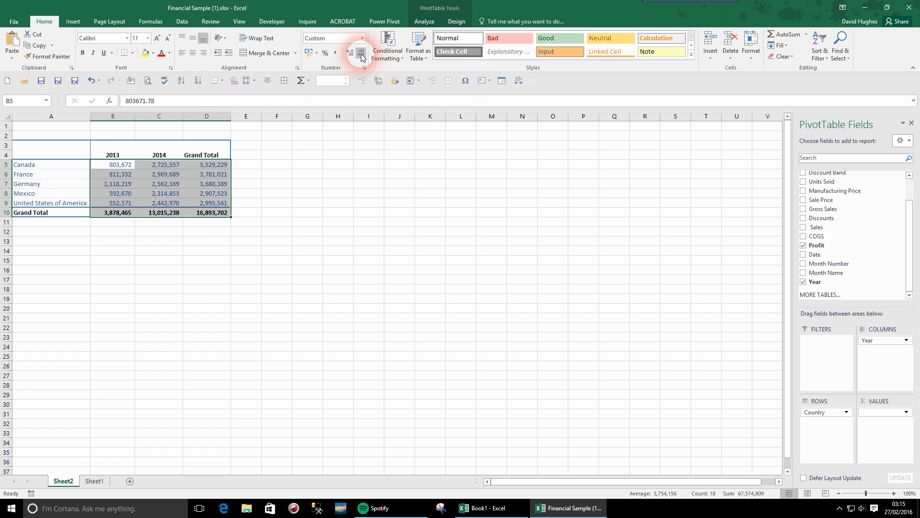
{"action": "left_click", "coordinate": [303, 220]}
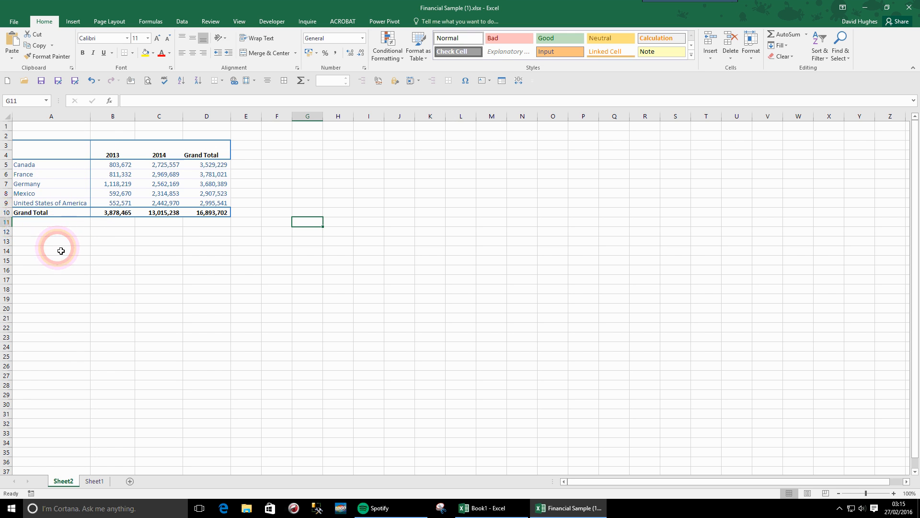
Add the Product field to the PivotTable as a report filter
{"action": "left_click", "coordinate": [47, 187]}
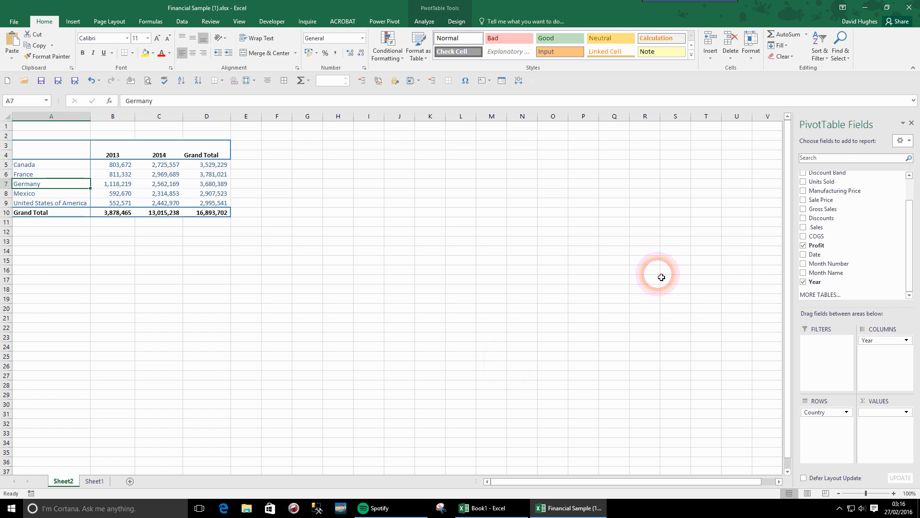
{"action": "left_click", "coordinate": [909, 176]}
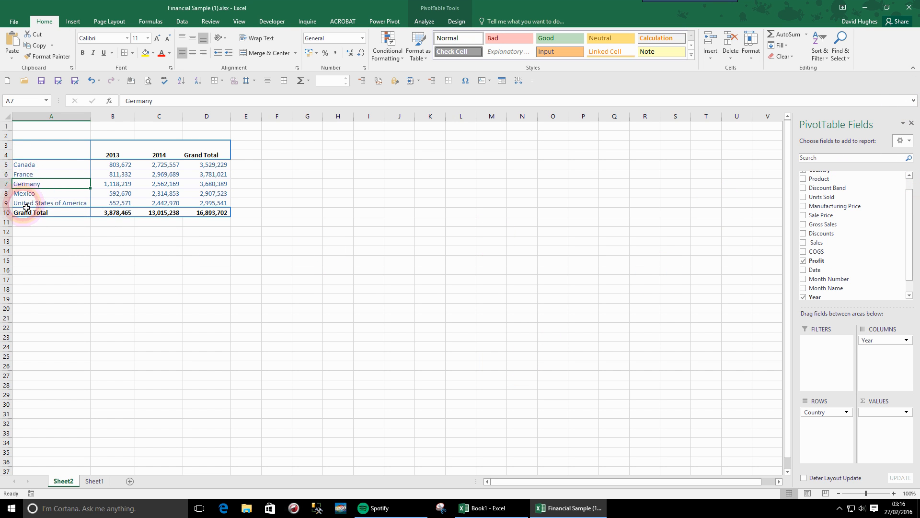
{"action": "left_click", "coordinate": [910, 176]}
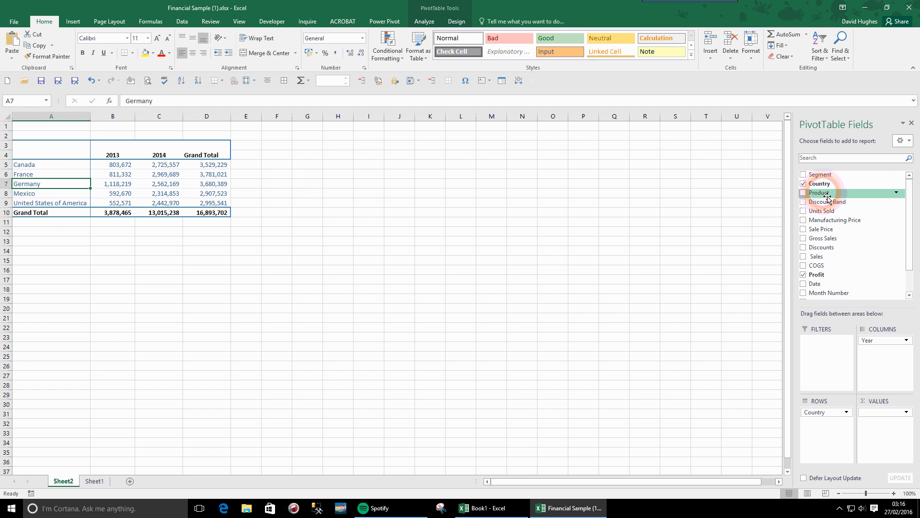
{"action": "left_click_drag", "start_coordinate": [828, 197], "coordinate": [825, 350]}
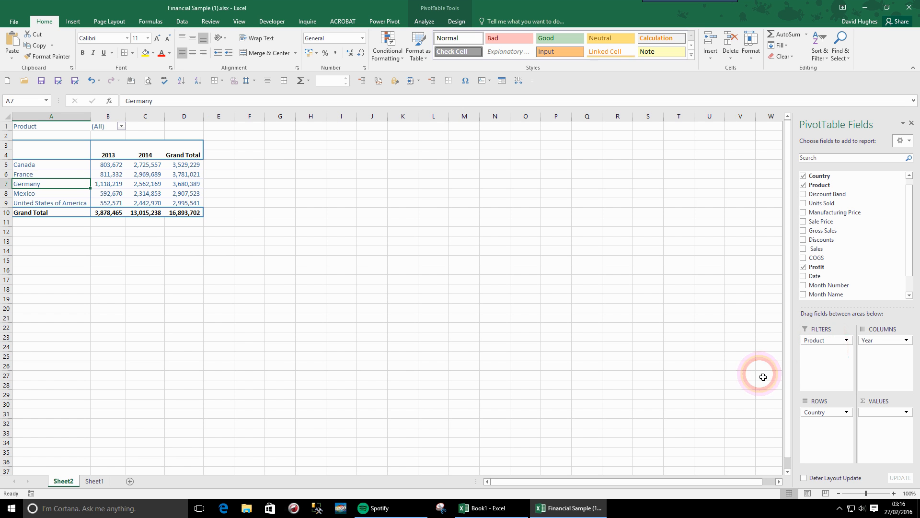
Filter the PivotTable by the product VTT with multiple selection enabled, and switch the report filter to Paseo only
{"action": "left_click", "coordinate": [121, 127]}
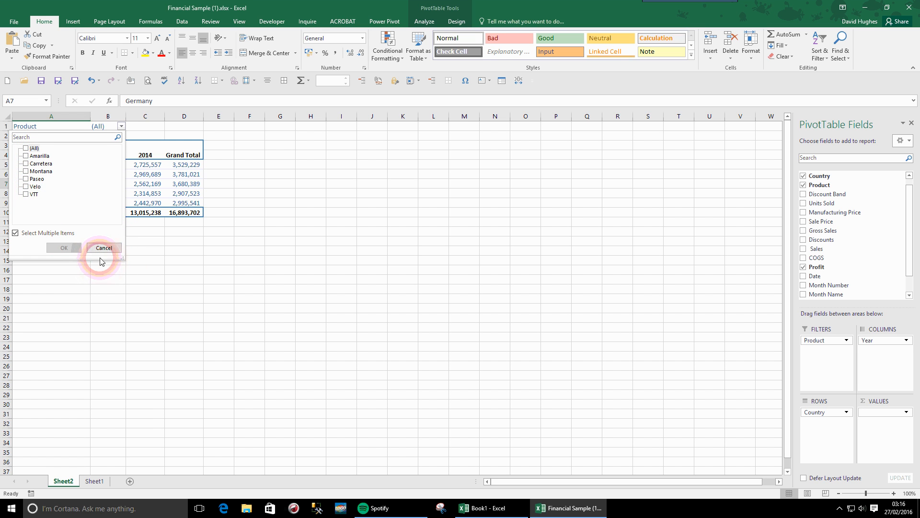
{"action": "left_click", "coordinate": [26, 193]}
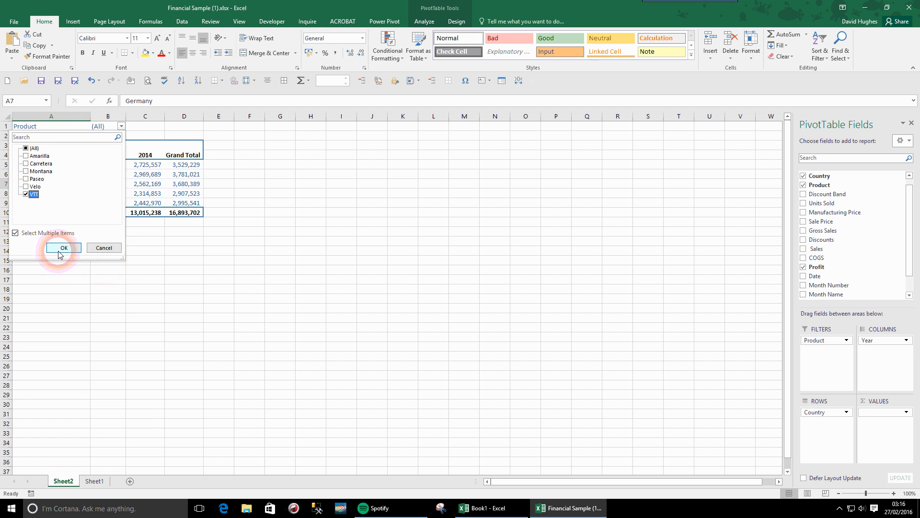
{"action": "left_click", "coordinate": [64, 248]}
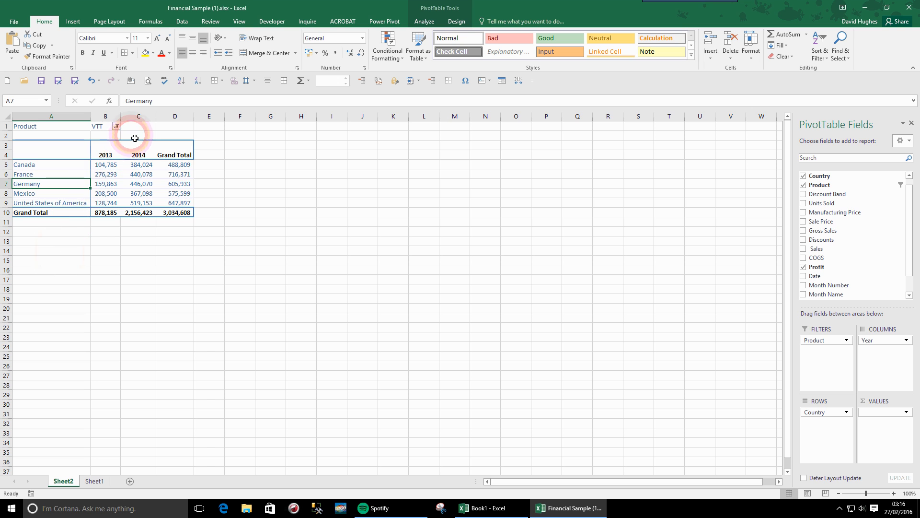
{"action": "left_click", "coordinate": [117, 127]}
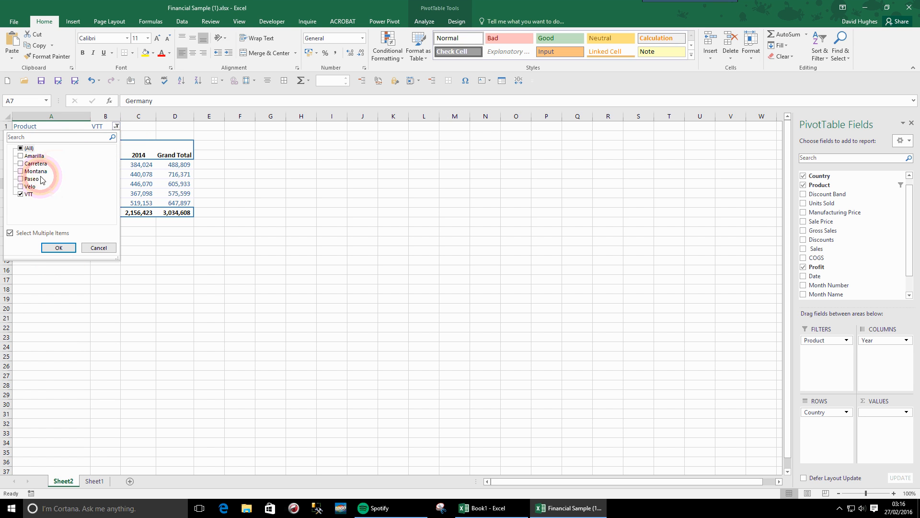
{"action": "left_click", "coordinate": [21, 194]}
{"action": "left_click", "coordinate": [58, 247]}
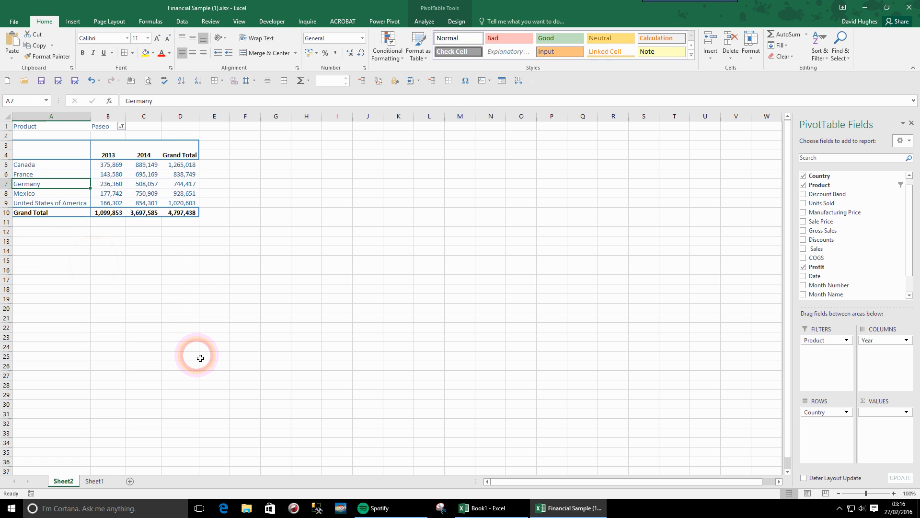
Reset the Product report filter to all items and remove the Product field from the PivotTable's filters
{"action": "left_click", "coordinate": [122, 127]}
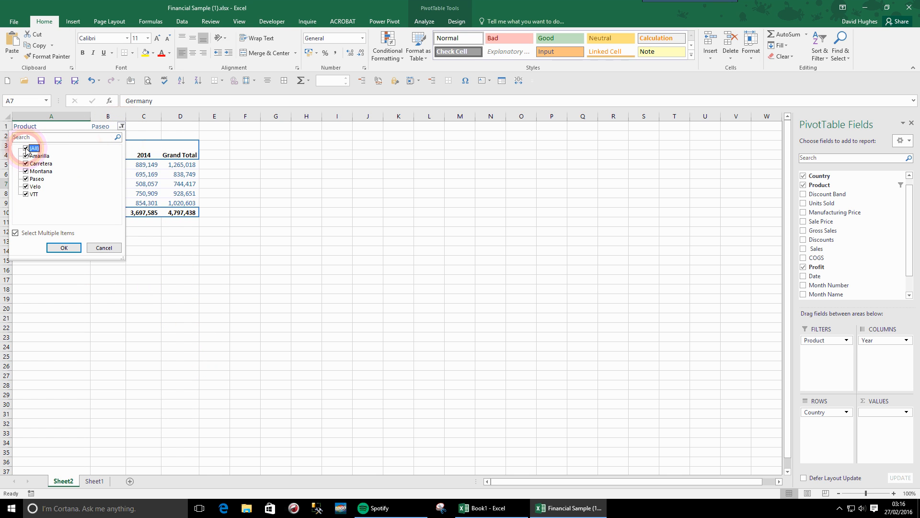
{"action": "left_click", "coordinate": [67, 247]}
{"action": "left_click", "coordinate": [103, 318]}
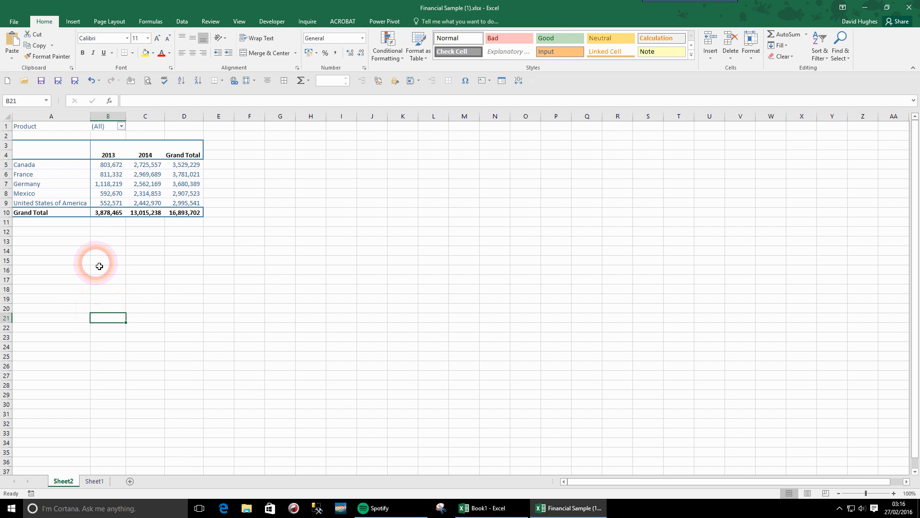
{"action": "left_click", "coordinate": [42, 128]}
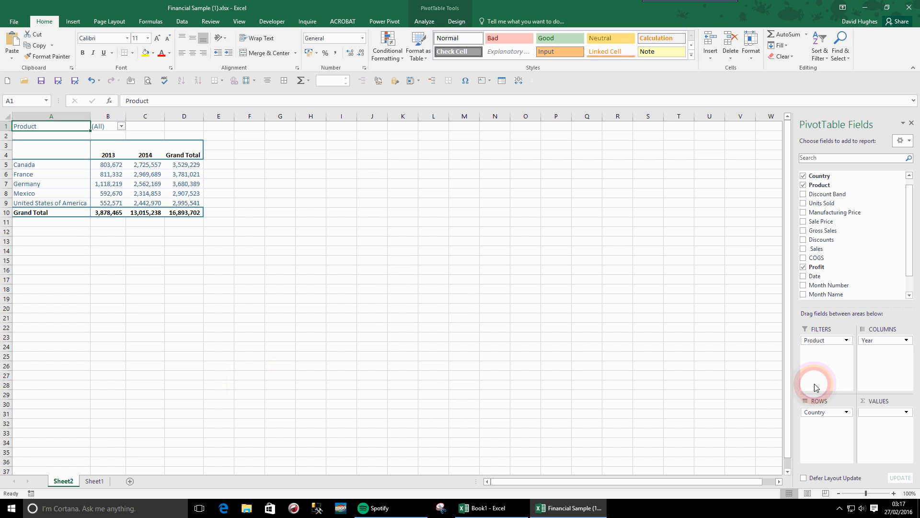
{"action": "left_click_drag", "start_coordinate": [830, 344], "coordinate": [838, 222]}
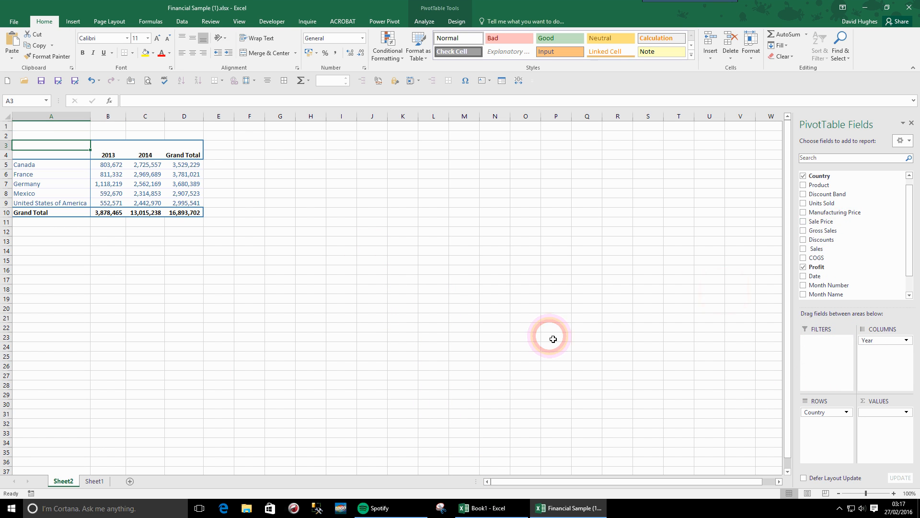
Insert a slicer for the Product field of the PivotTable
{"action": "left_click", "coordinate": [72, 21]}
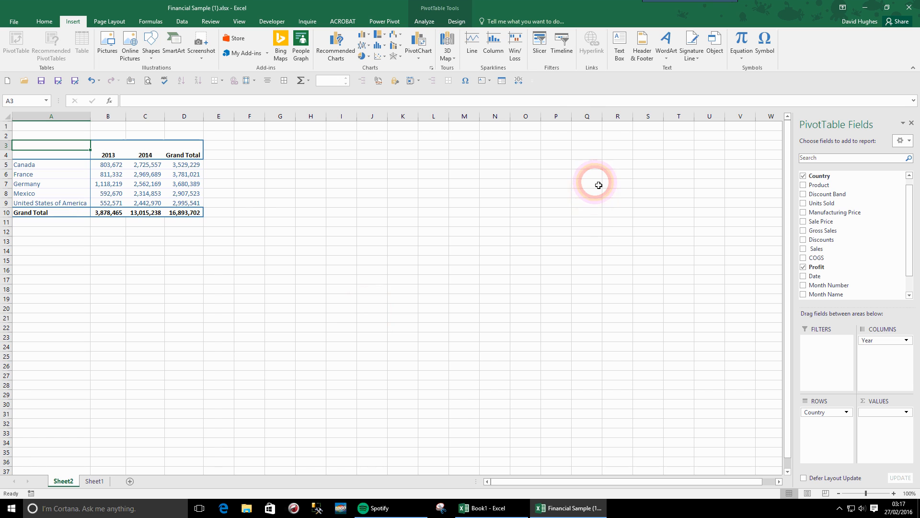
{"action": "left_click", "coordinate": [540, 50]}
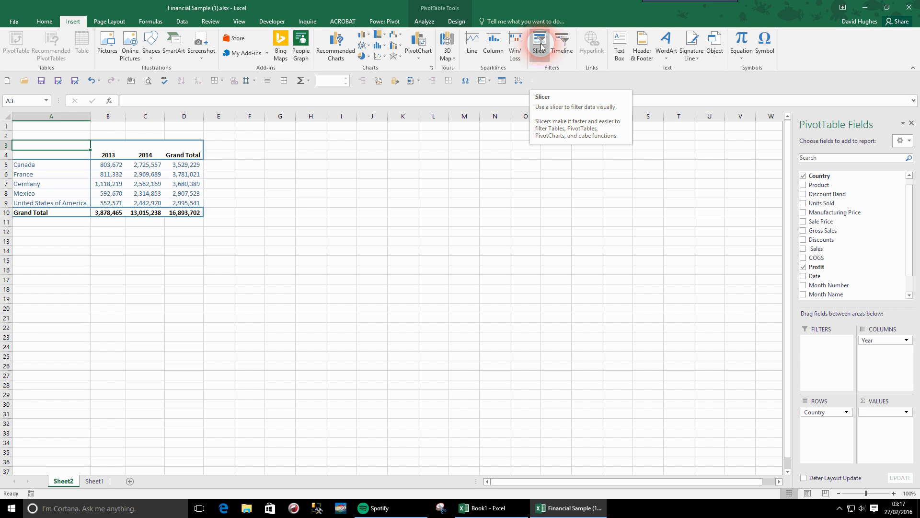
{"action": "left_click", "coordinate": [541, 46]}
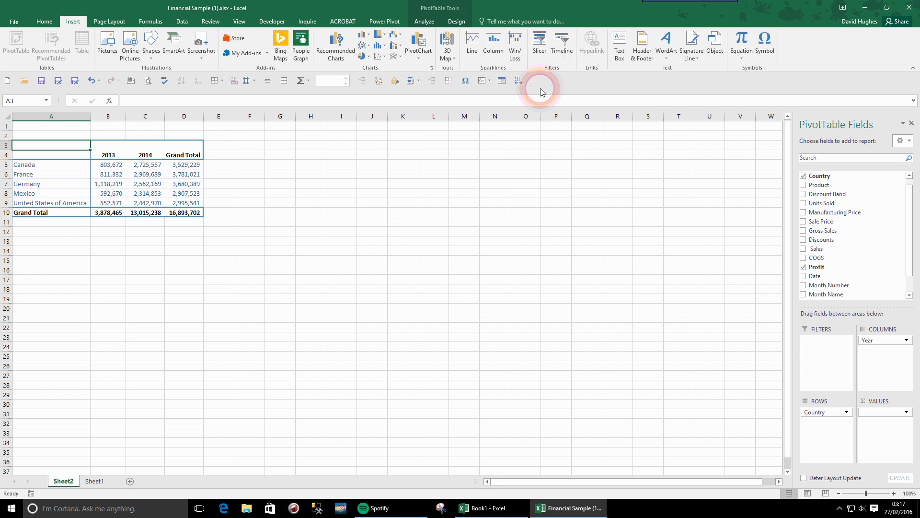
{"action": "left_click", "coordinate": [540, 43]}
{"action": "left_click", "coordinate": [403, 157]}
{"action": "left_click_drag", "start_coordinate": [255, 94], "coordinate": [376, 151]}
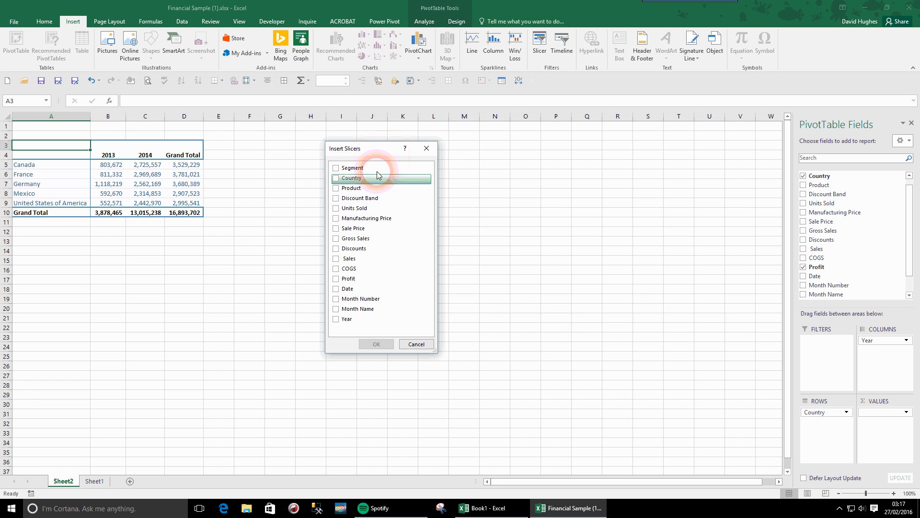
{"action": "left_click", "coordinate": [337, 189]}
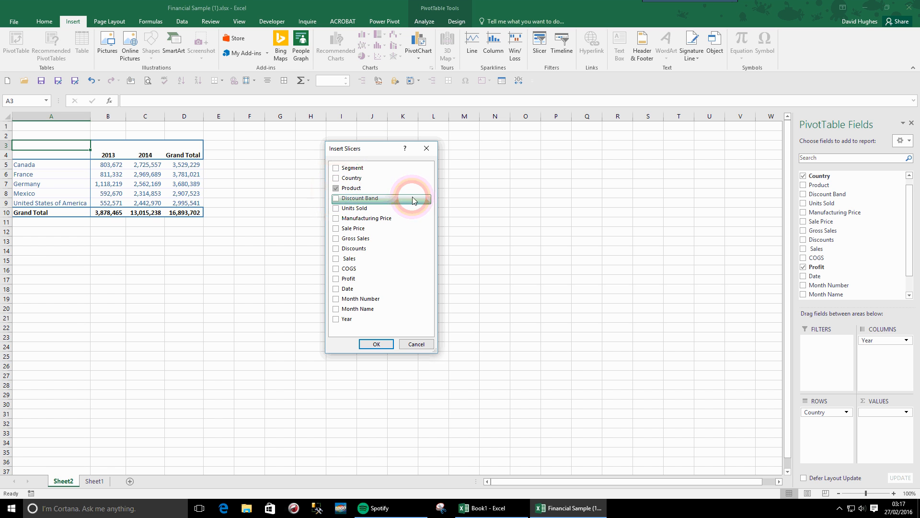
{"action": "left_click", "coordinate": [376, 345]}
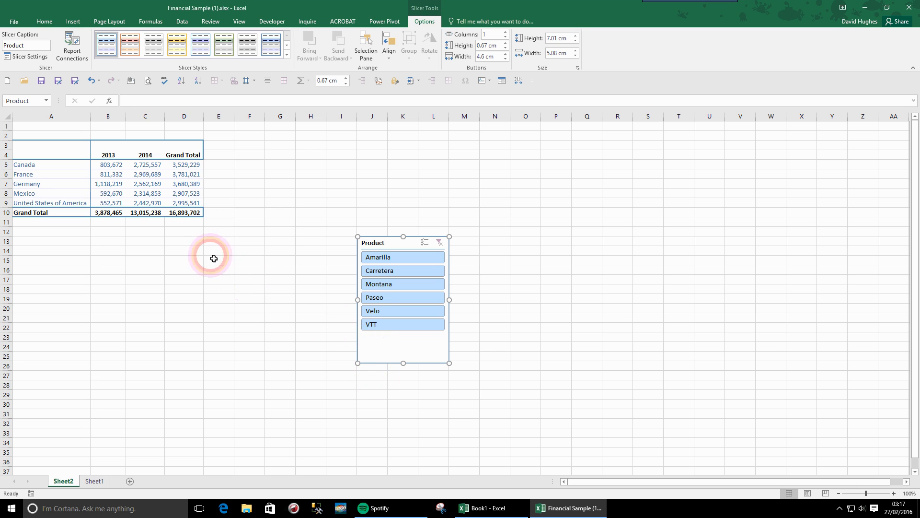
Place the Product slicer directly beside the PivotTable and shorten it to end just below the VTT item
{"action": "left_click_drag", "start_coordinate": [396, 241], "coordinate": [253, 146]}
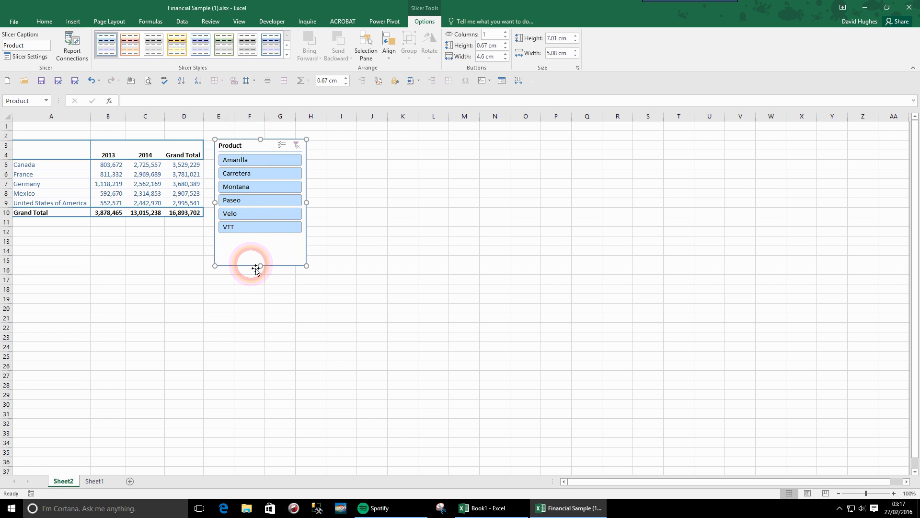
{"action": "left_click_drag", "start_coordinate": [261, 269], "coordinate": [261, 242]}
{"action": "left_click", "coordinate": [431, 246]}
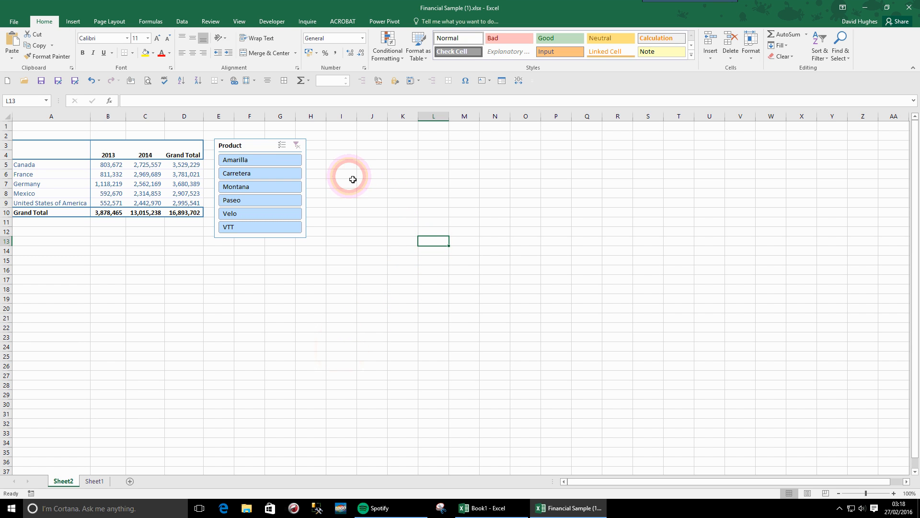
Filter the PivotTable through the slicer by Amarilla, by Carretera and by both together, and clear the slicer filter
{"action": "left_click", "coordinate": [241, 164]}
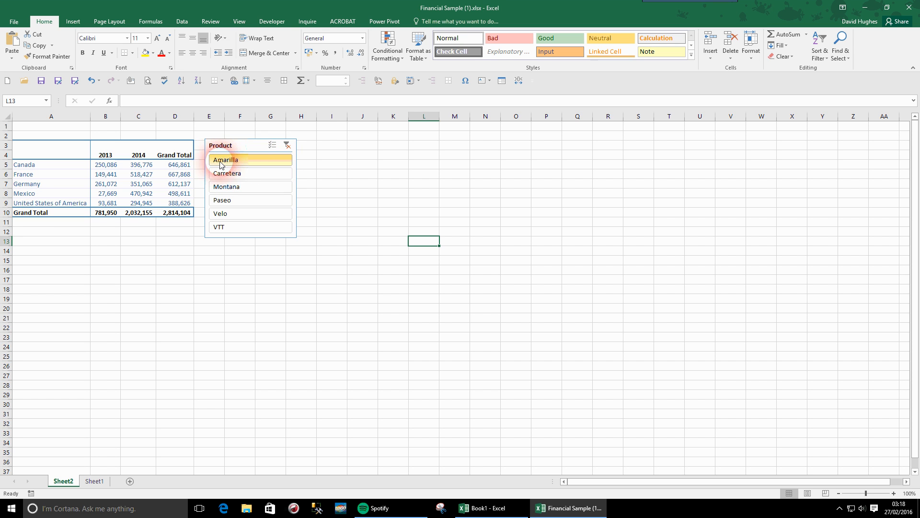
{"action": "left_click", "coordinate": [242, 174]}
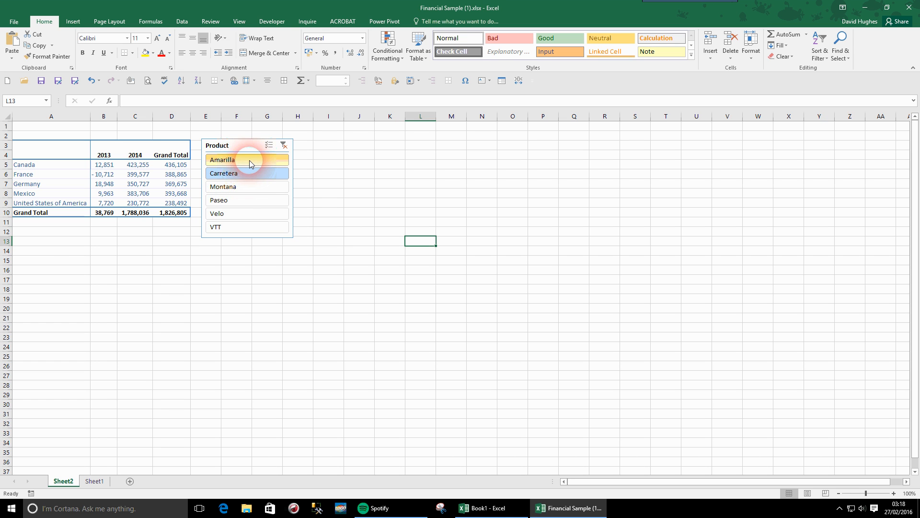
{"action": "left_click", "coordinate": [249, 160], "text": "ctrl"}
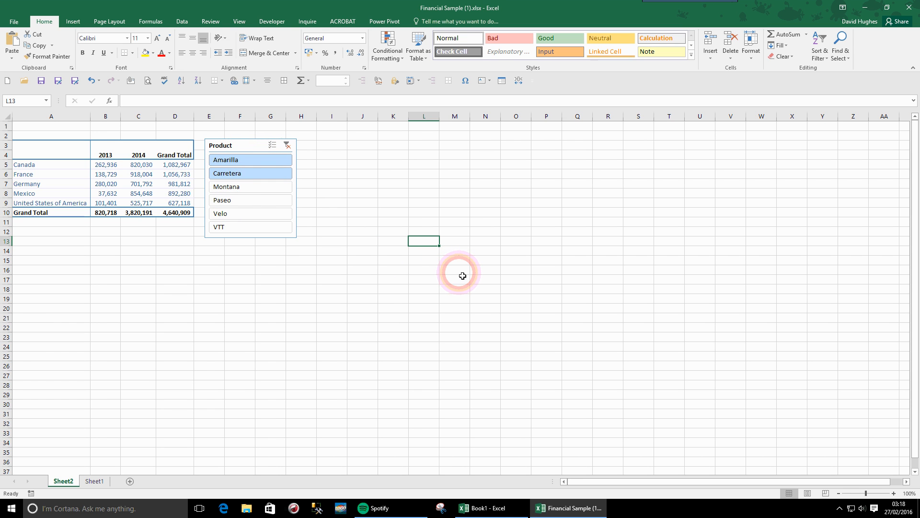
{"action": "left_click", "coordinate": [287, 146]}
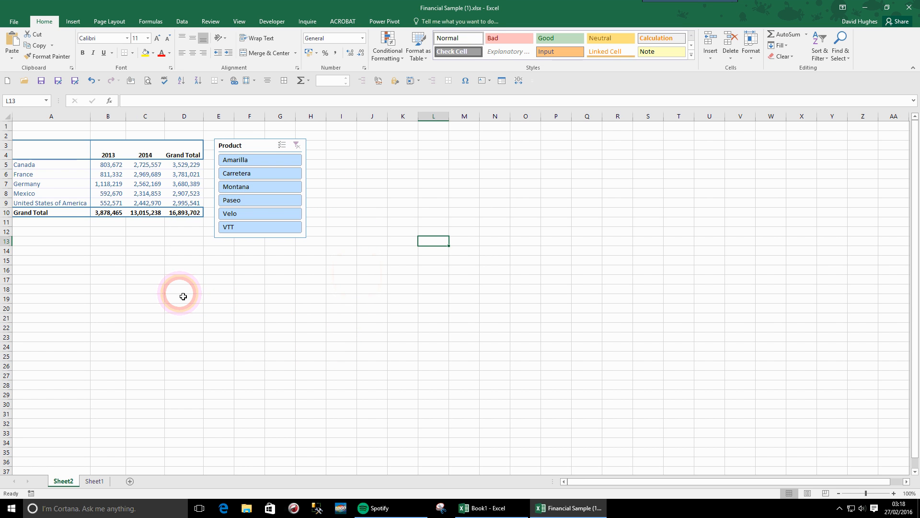
Examine the date-related fields at the end of the PivotTable's field list
{"action": "left_click", "coordinate": [29, 178]}
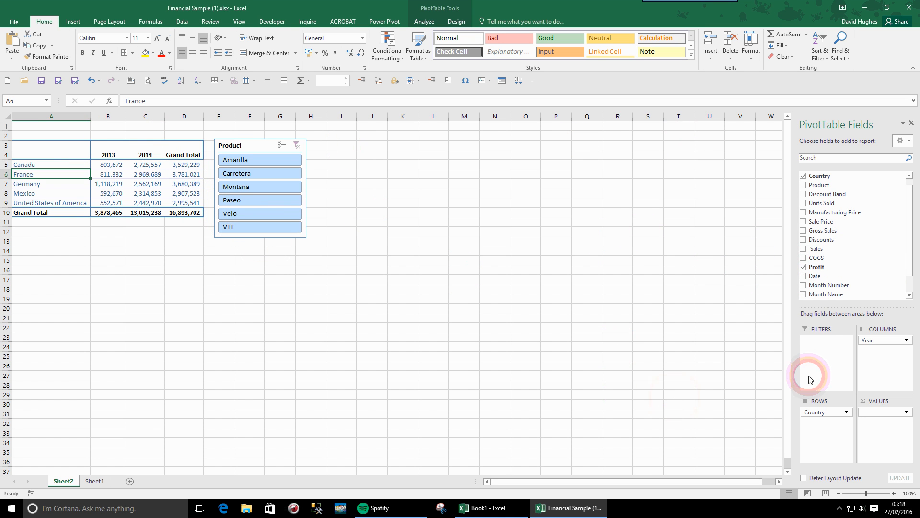
{"action": "left_click", "coordinate": [909, 295]}
{"action": "left_click", "coordinate": [909, 296]}
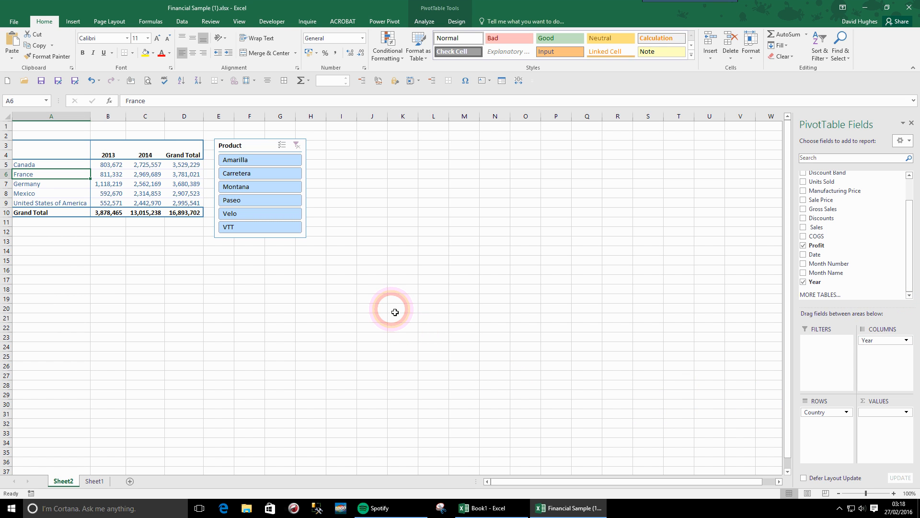